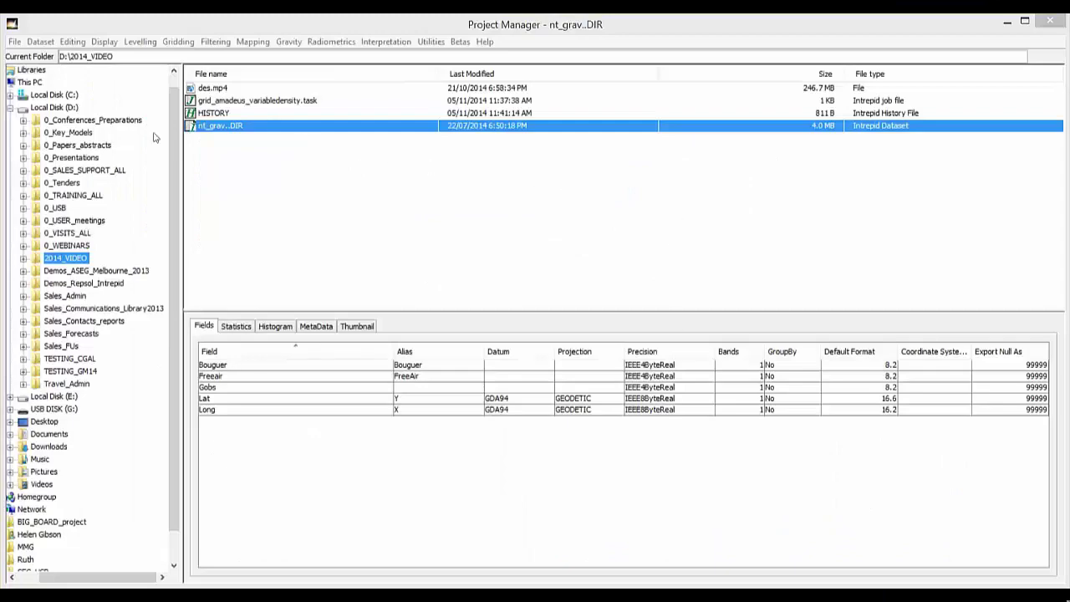
# Inspect the Bouguer histogram and the thumbnail of the nt_grav..DIR dataset.
pyautogui.click(230, 129)
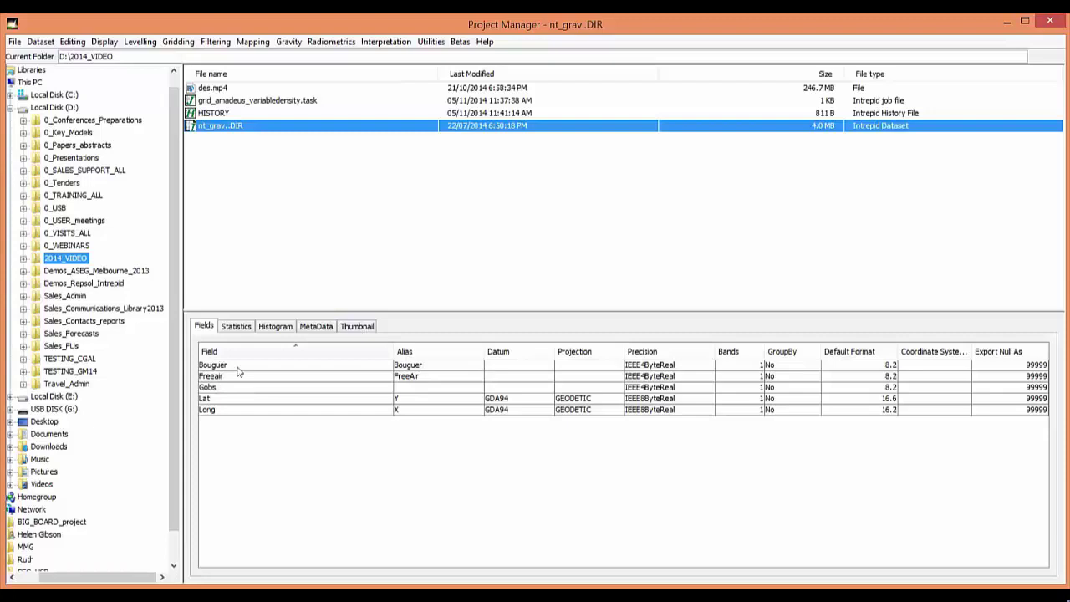
pyautogui.click(273, 326)
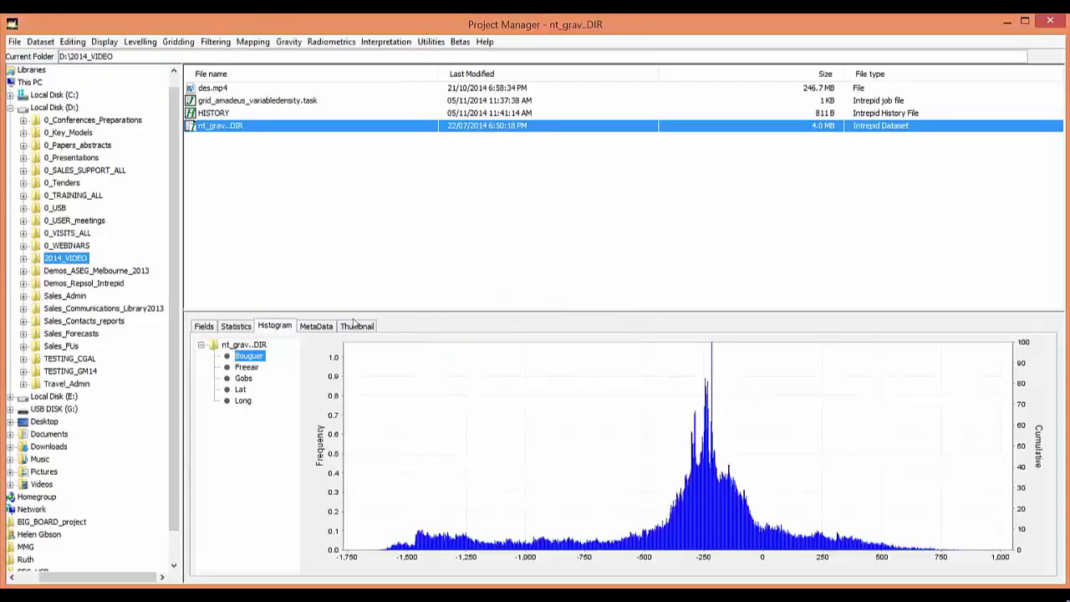
pyautogui.click(357, 326)
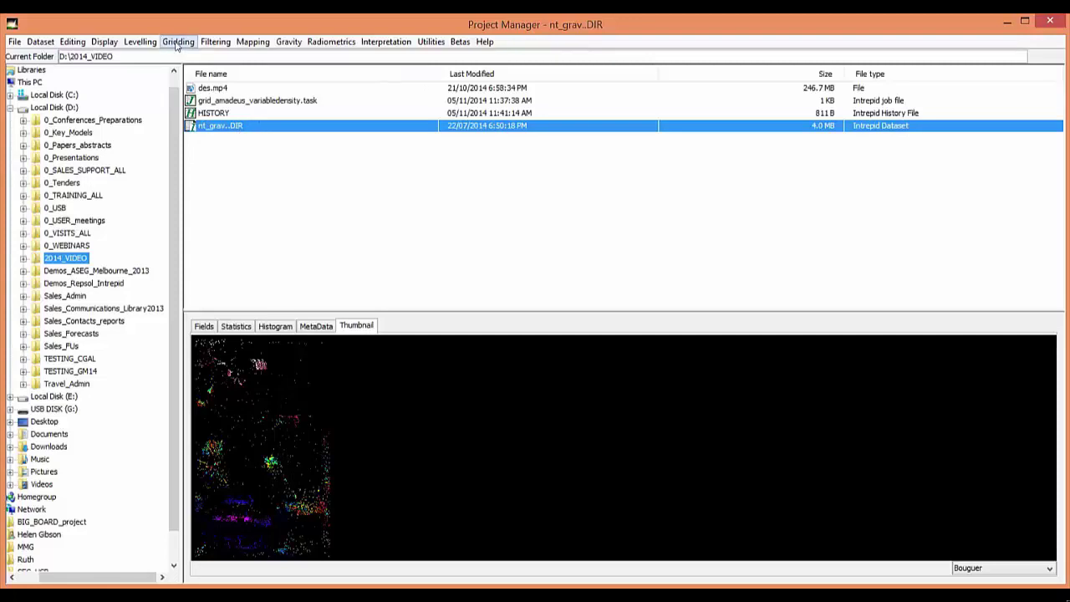
# Open nt_grav..DIR in 3D Explore, enlarge its data table and look through the gravity records.
pyautogui.click(102, 42)
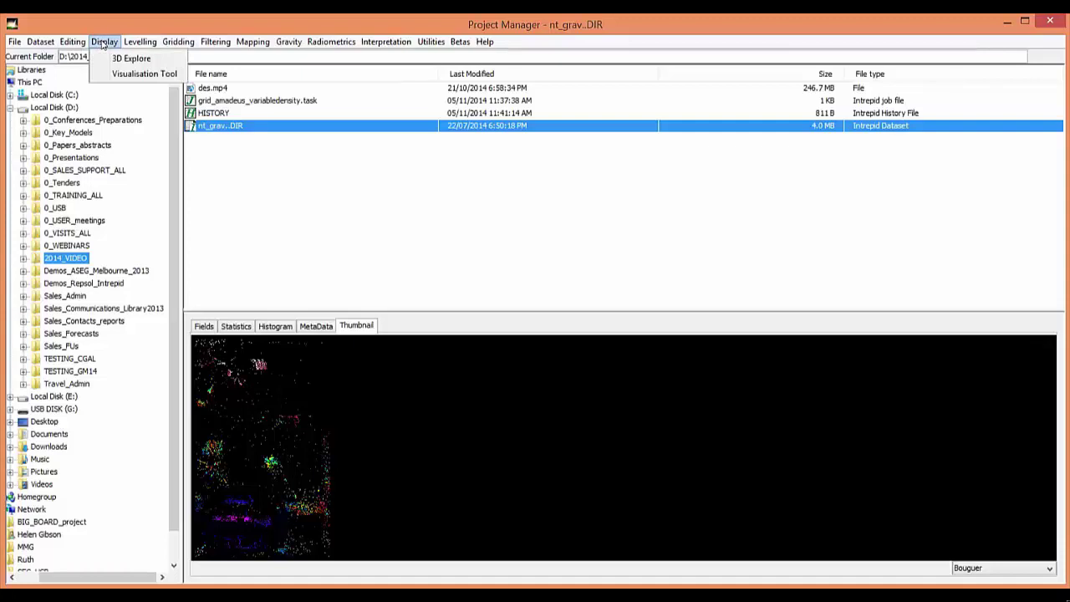
pyautogui.click(156, 61)
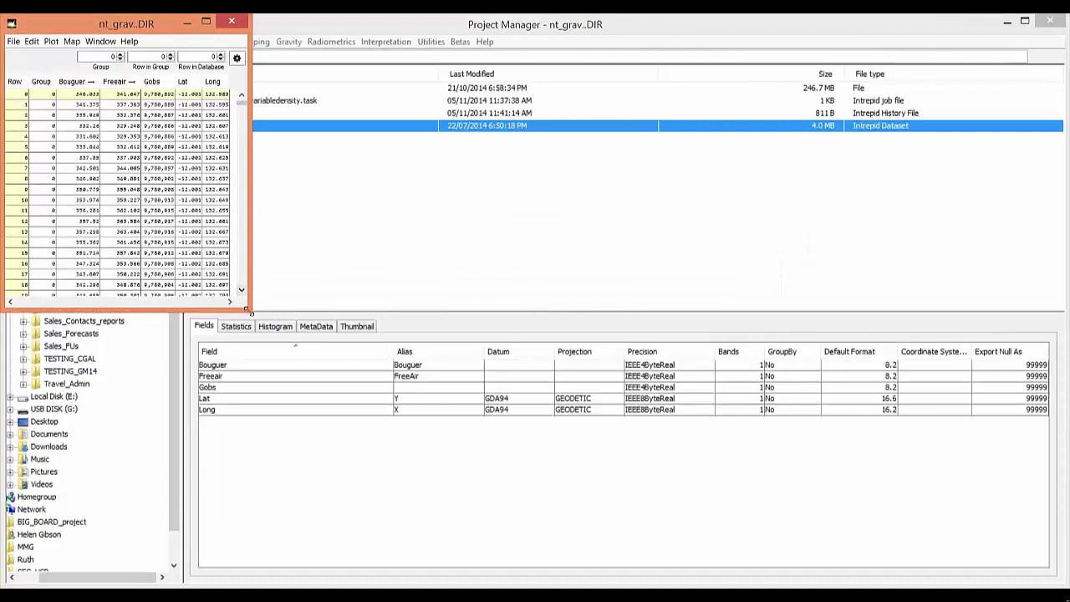
pyautogui.moveTo(247, 309); pyautogui.dragTo(295, 578)
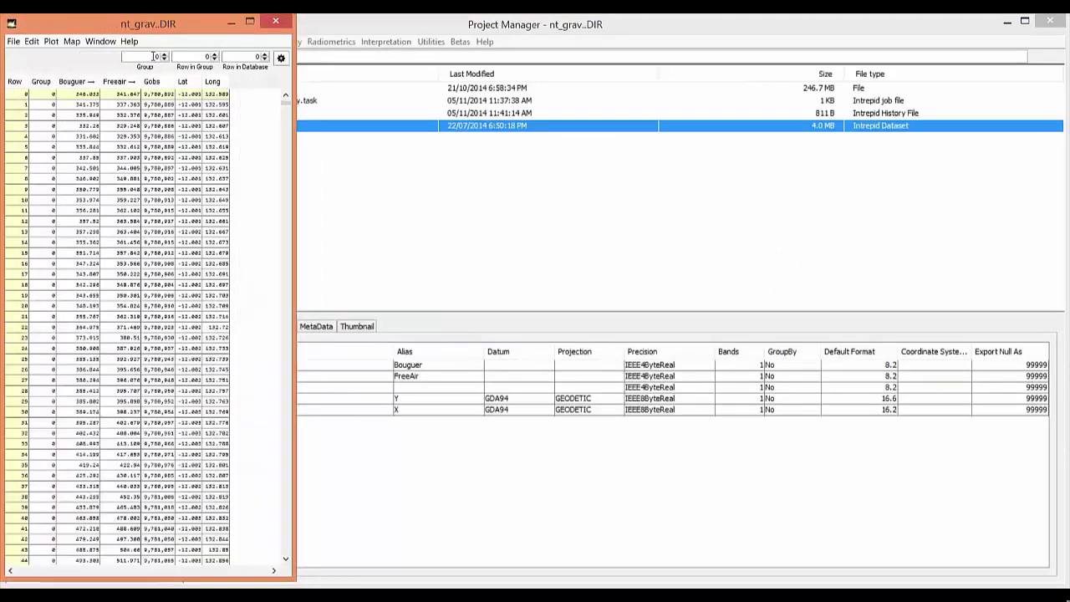
pyautogui.scroll(-20, 127, 234)
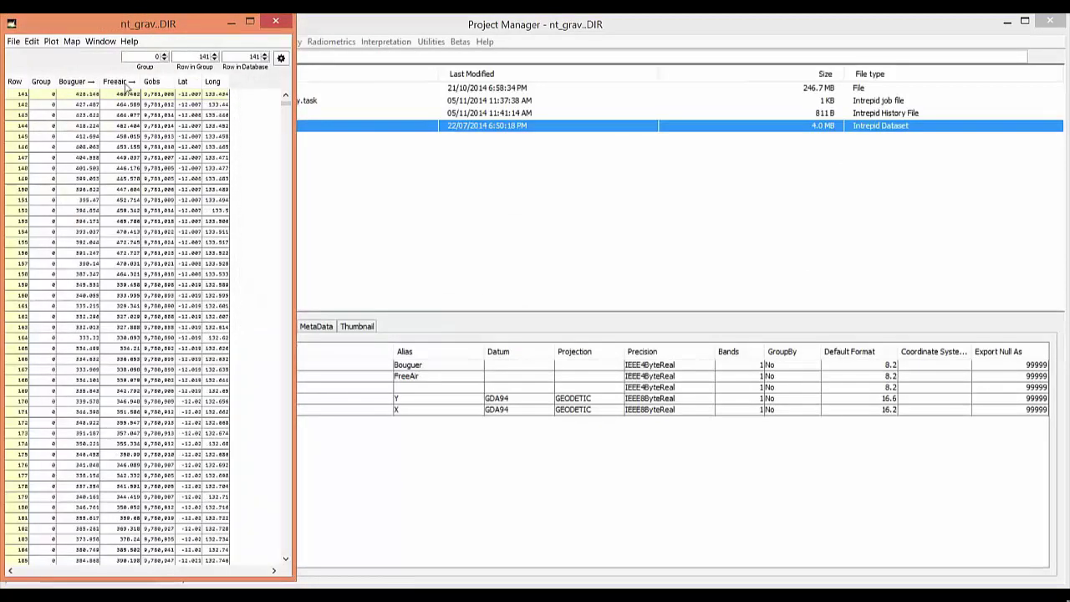
# Display the nt_grav..DIR gravity stations as a map and enlarge the map window.
pyautogui.click(74, 43)
pyautogui.click(84, 58)
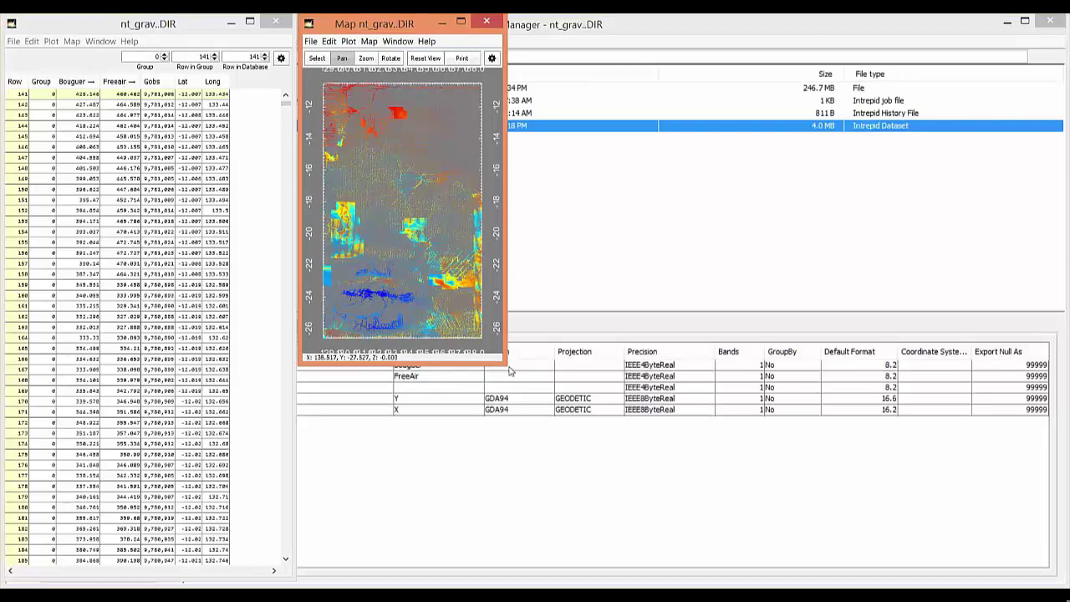
pyautogui.moveTo(505, 361); pyautogui.dragTo(739, 578)
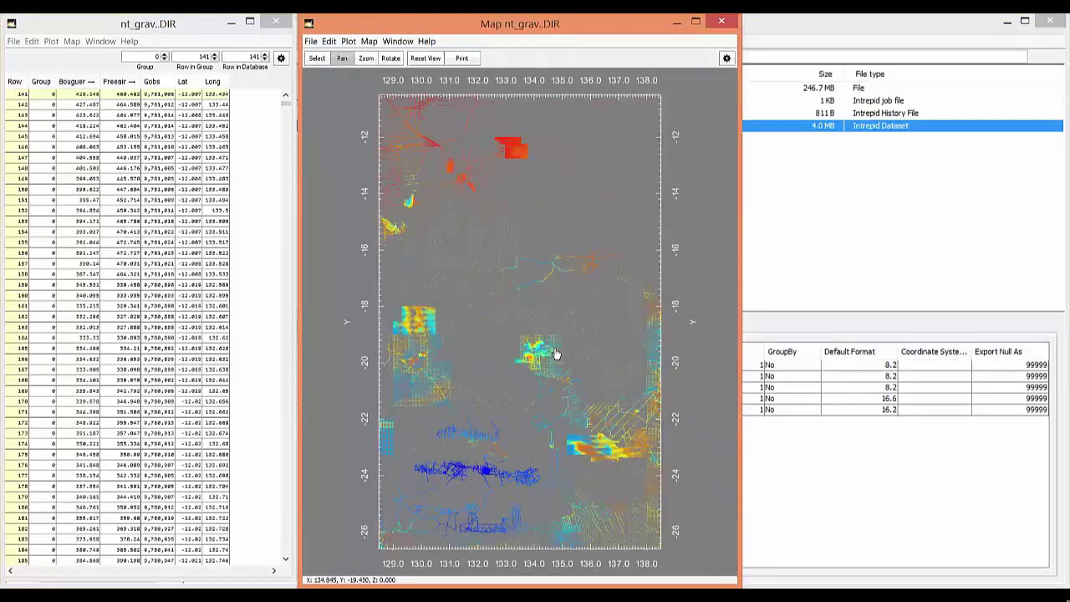
# Examine how the gravity station spacing varies between densely and sparsely surveyed areas of the map.
pyautogui.scroll(2, 535, 361)
pyautogui.scroll(3, 493, 375)
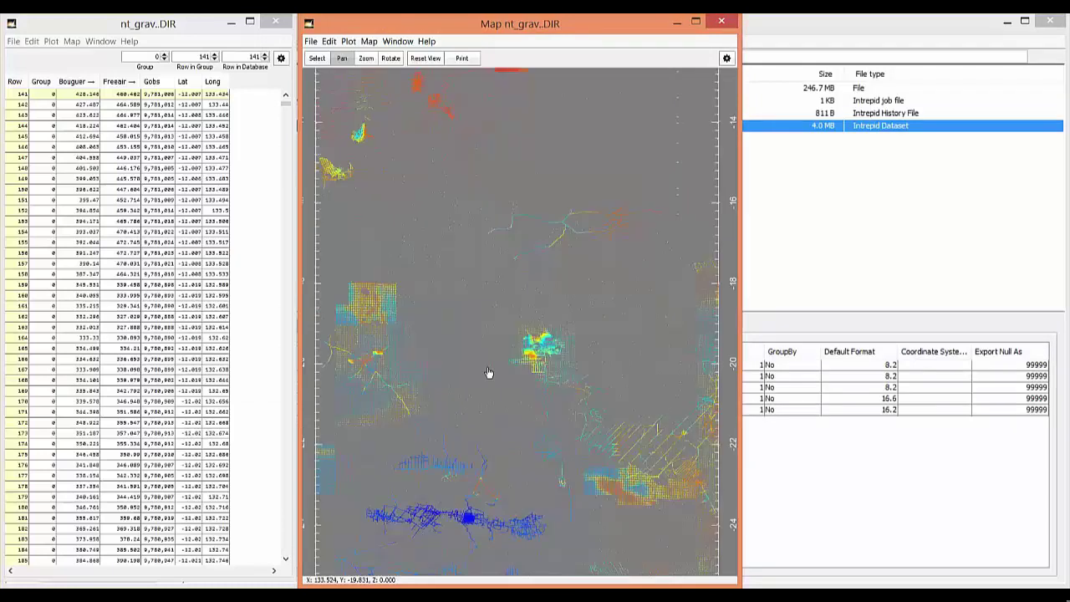
pyautogui.scroll(2, 451, 391)
pyautogui.scroll(2, 513, 292)
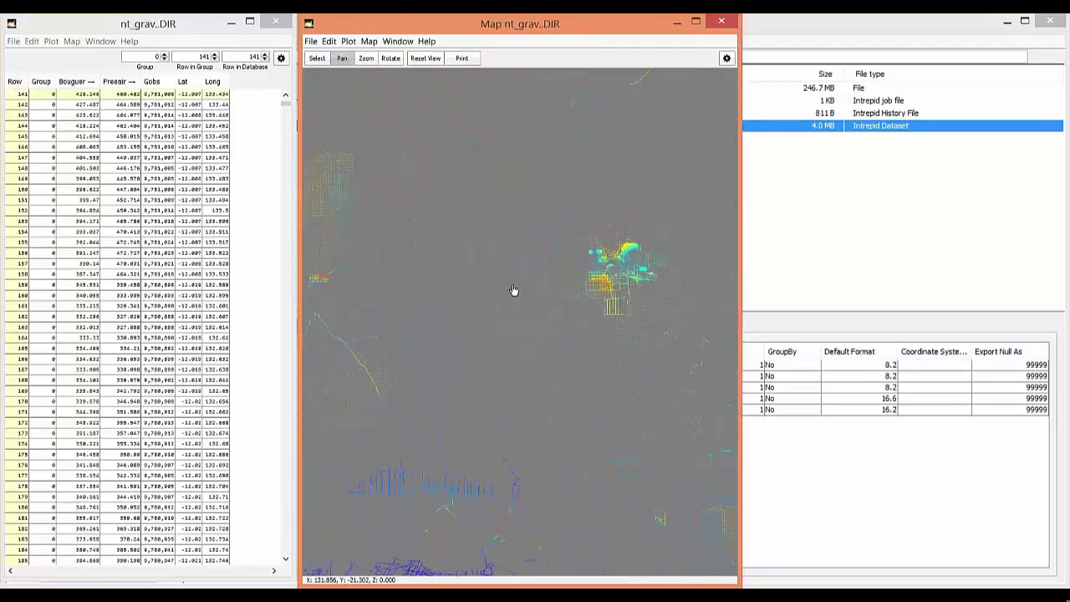
pyautogui.moveTo(523, 183)
pyautogui.mouseDown()
pyautogui.moveTo(416, 322)
pyautogui.moveTo(528, 166)
pyautogui.mouseUp()
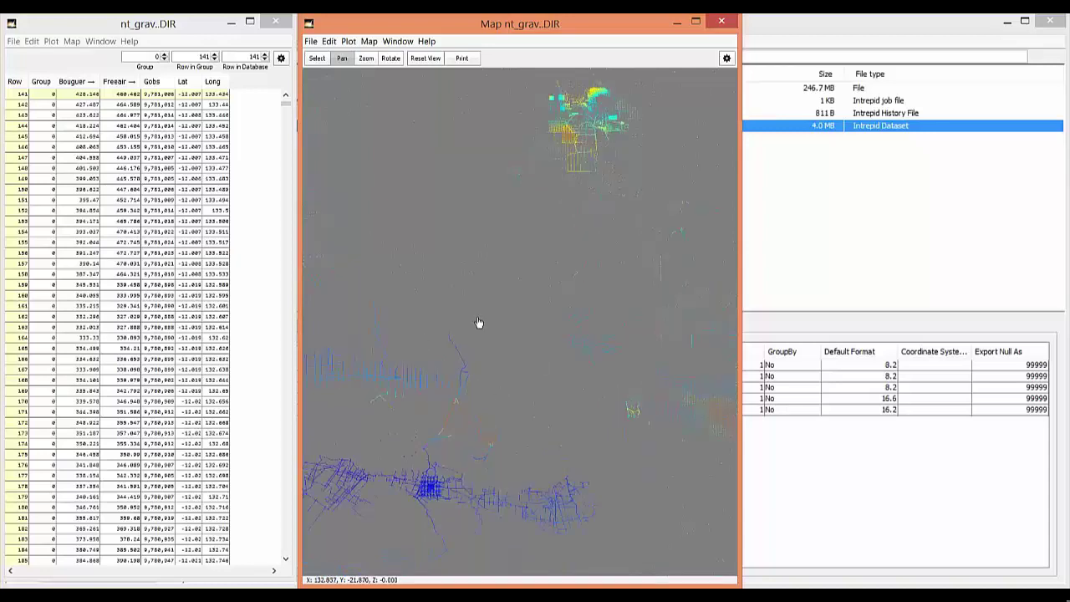
pyautogui.scroll(-4, 473, 310)
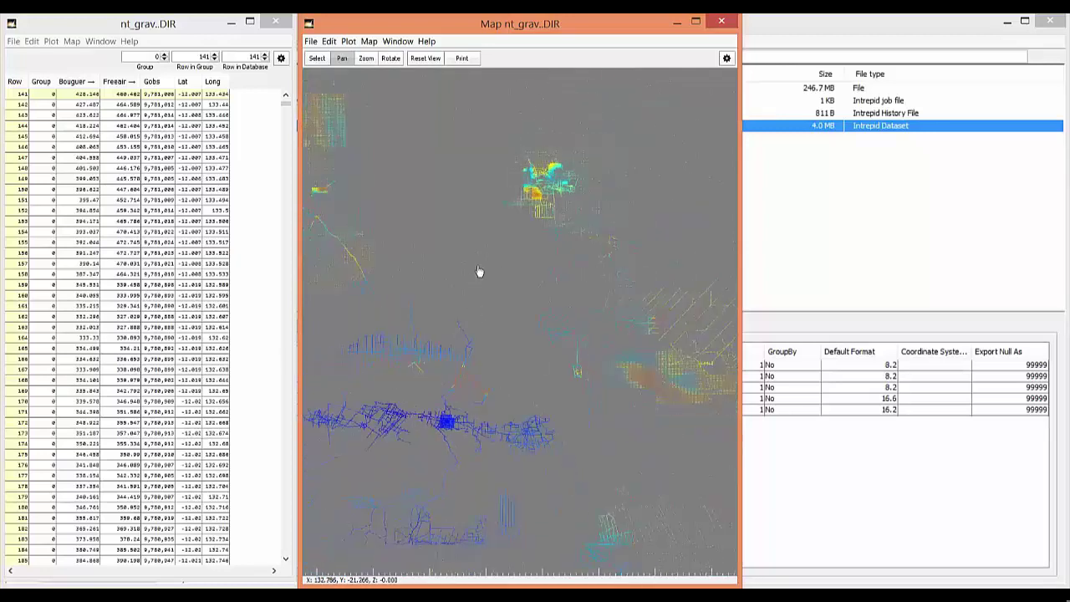
pyautogui.moveTo(585, 285); pyautogui.dragTo(455, 373)
pyautogui.scroll(-4, 455, 373)
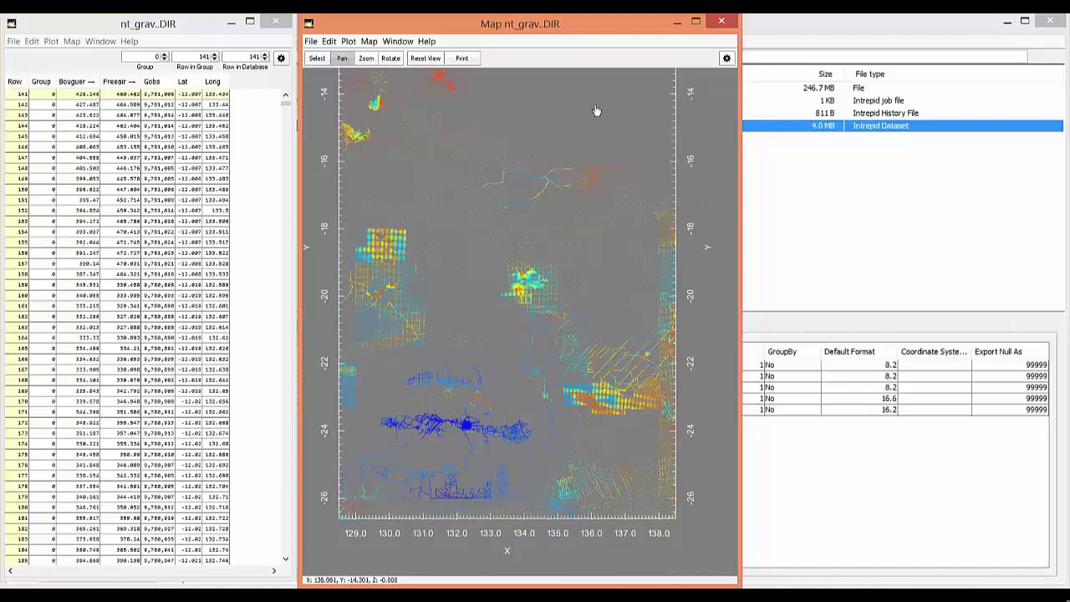
# Close the map and data table windows and minimise the workspace window.
pyautogui.click(722, 23)
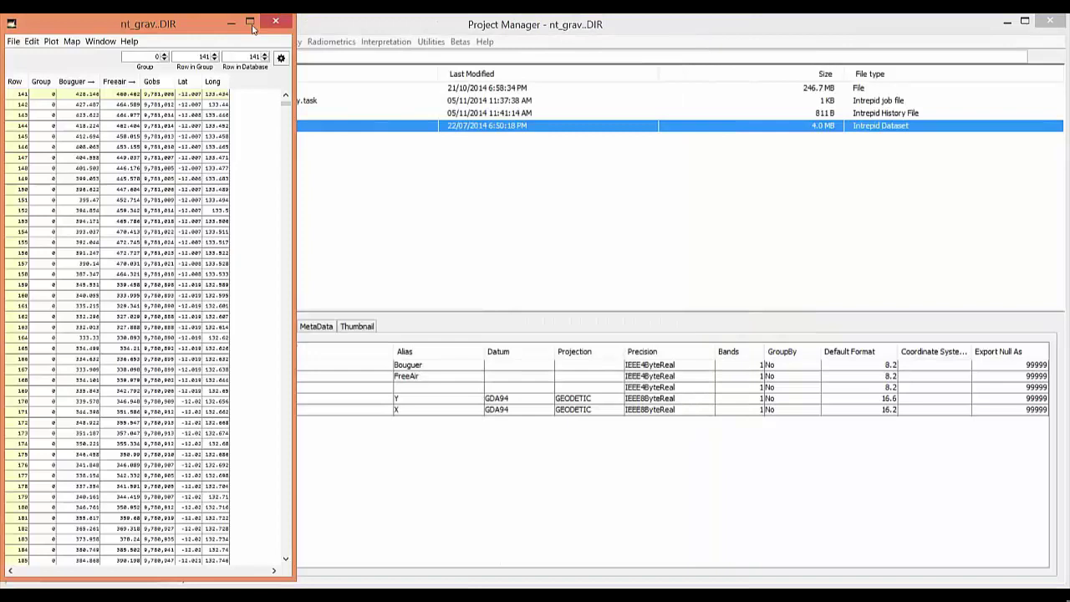
pyautogui.click(275, 25)
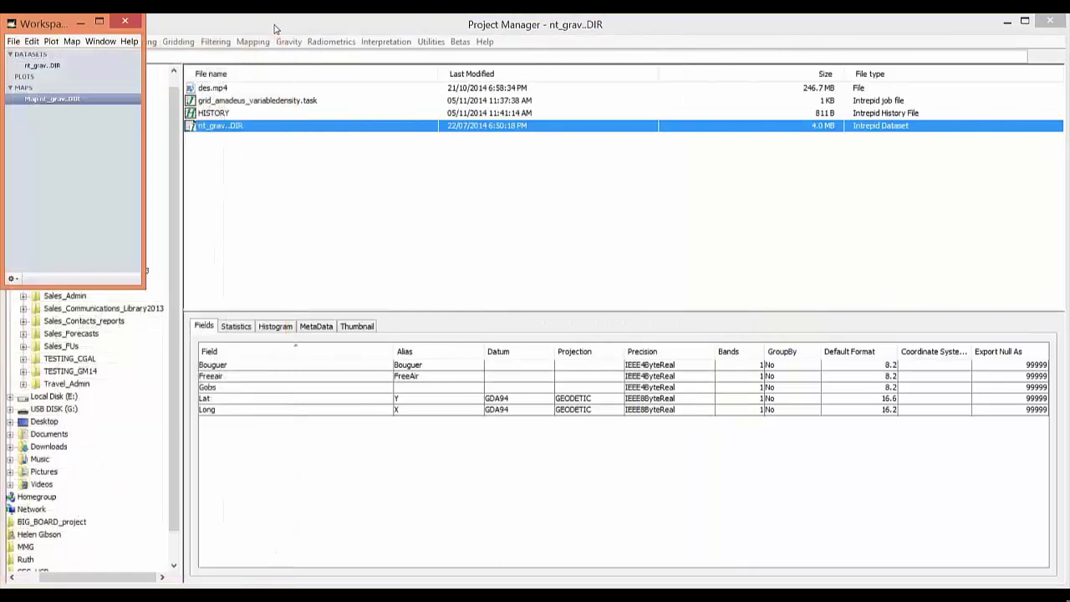
pyautogui.click(81, 24)
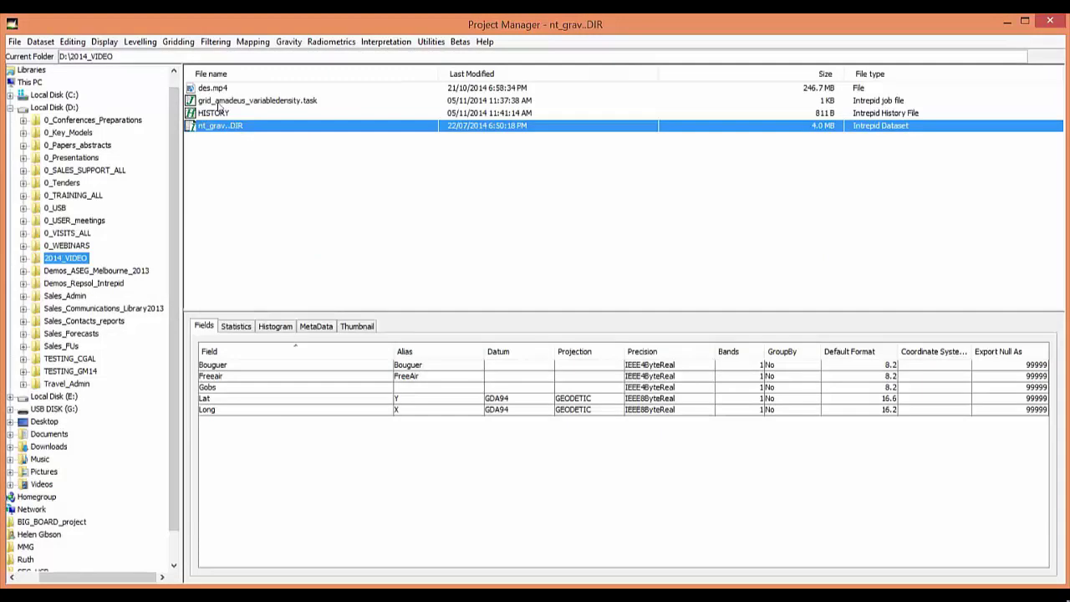
# Start the Gridding tool on nt_grav..DIR and choose Bouguer as the data field to grid.
pyautogui.click(178, 42)
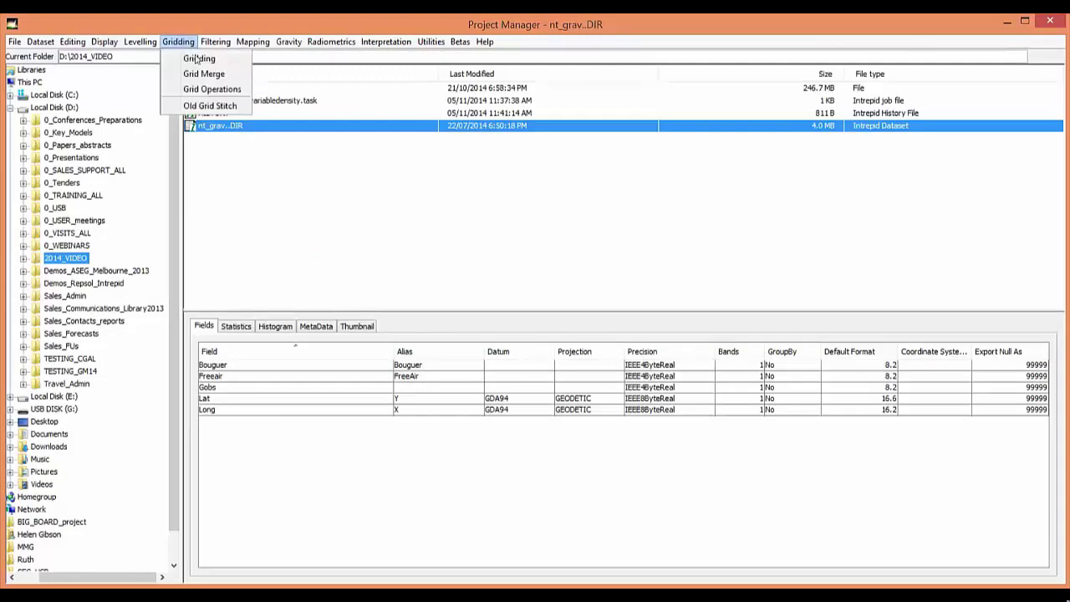
pyautogui.click(234, 61)
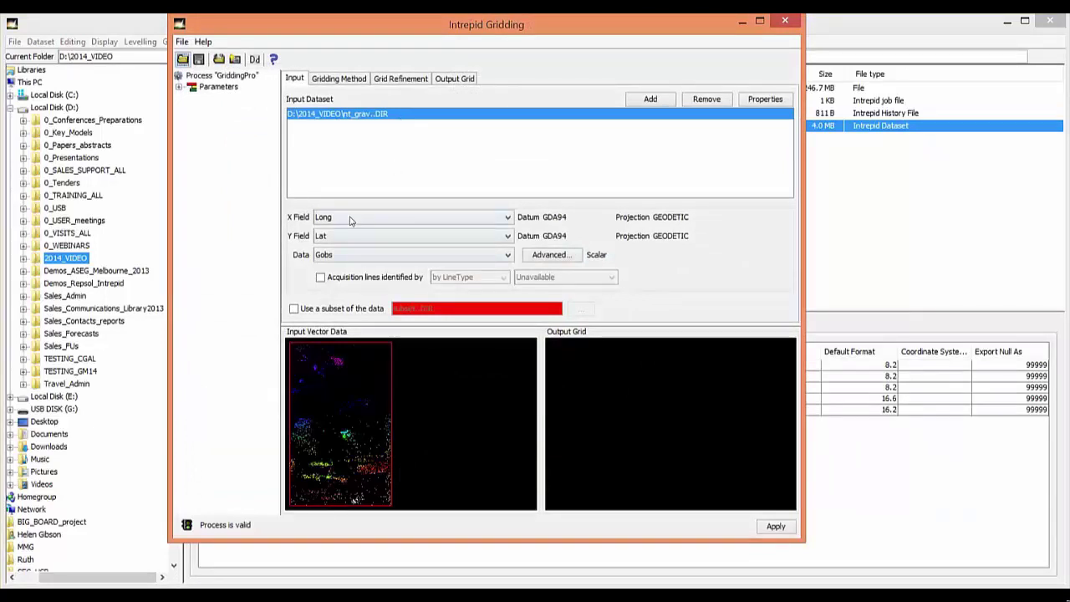
pyautogui.click(339, 260)
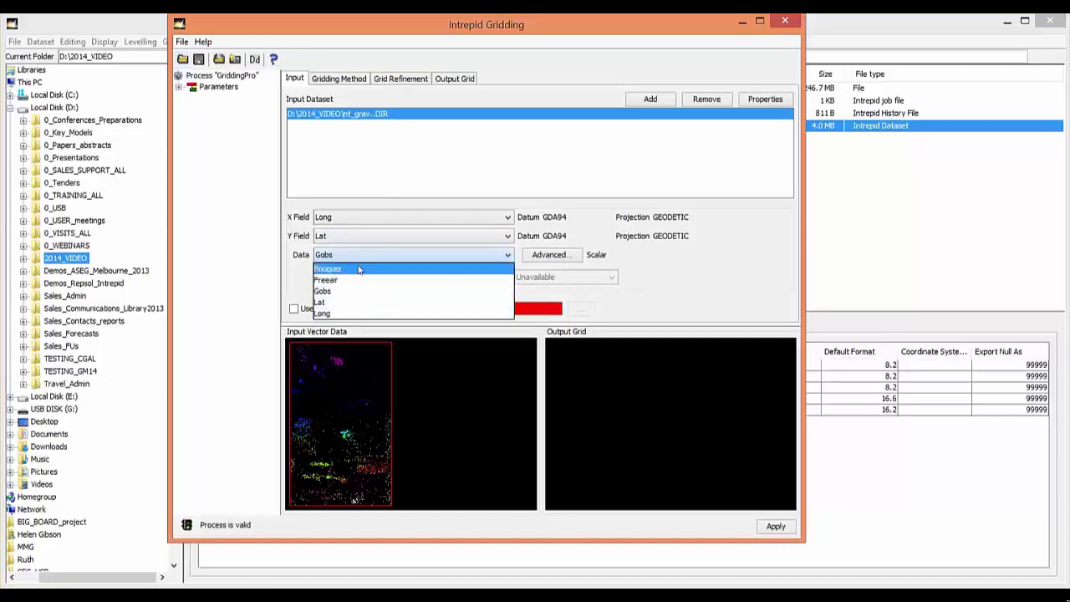
pyautogui.click(361, 273)
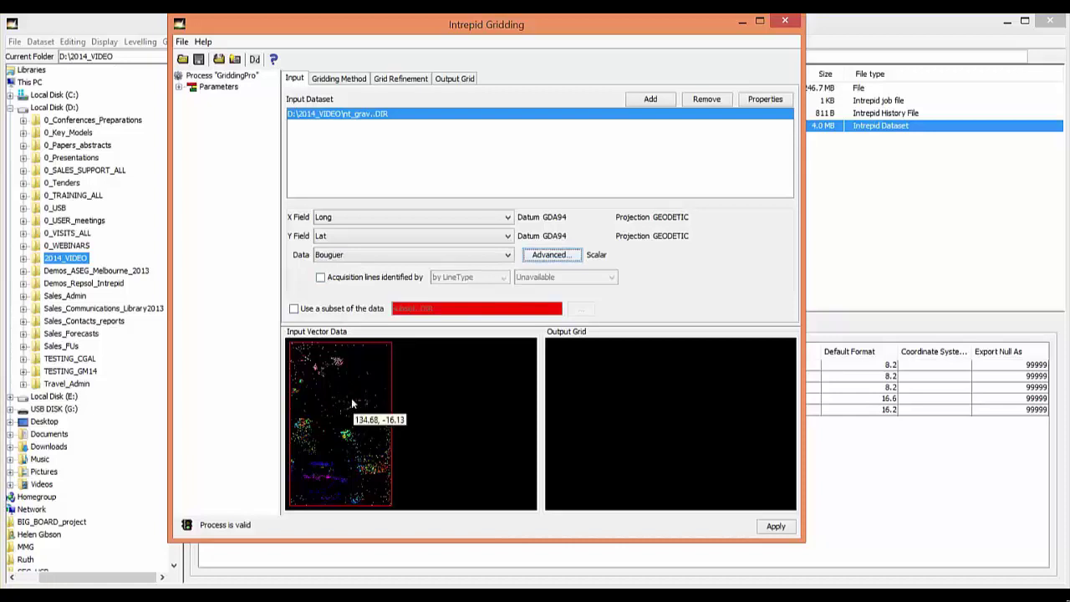
# In the gridding method settings, set the extrapolation limit to 10 and the cell assignment to Closest.
pyautogui.click(339, 78)
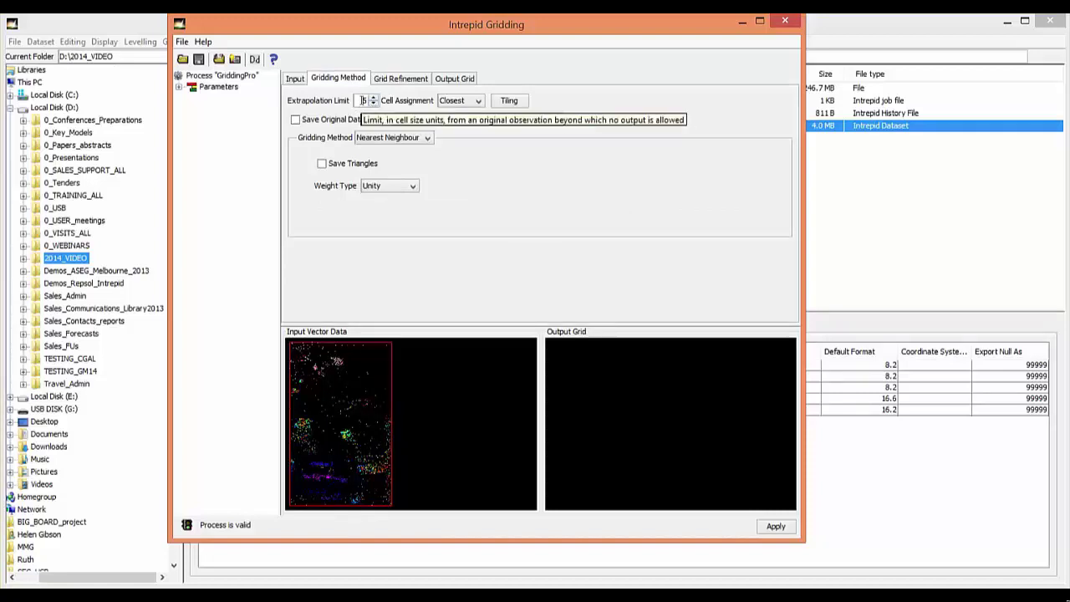
pyautogui.doubleClick(362, 100)
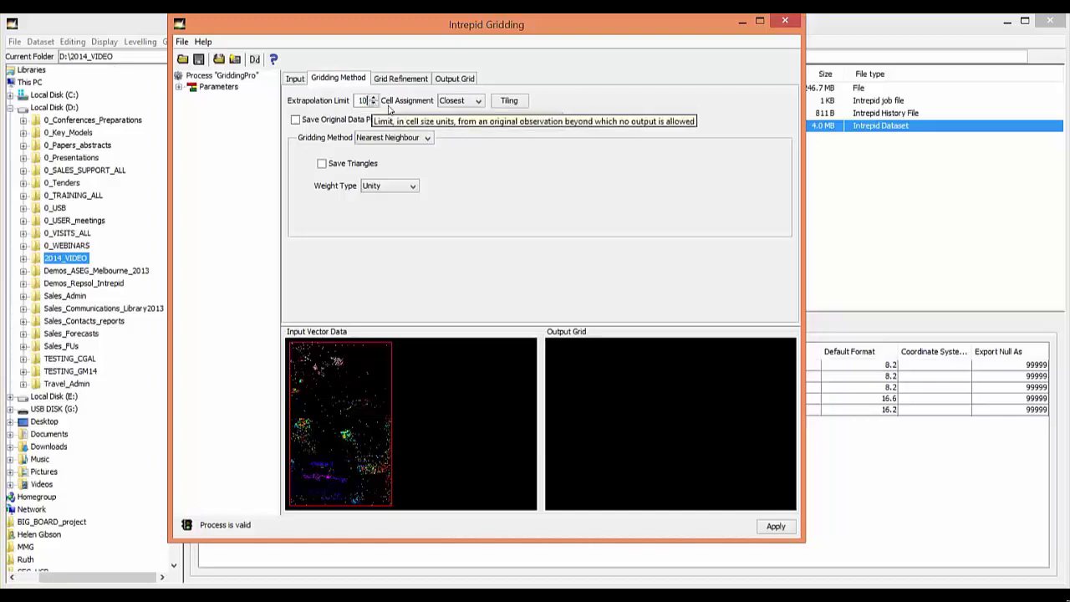
pyautogui.click(458, 102)
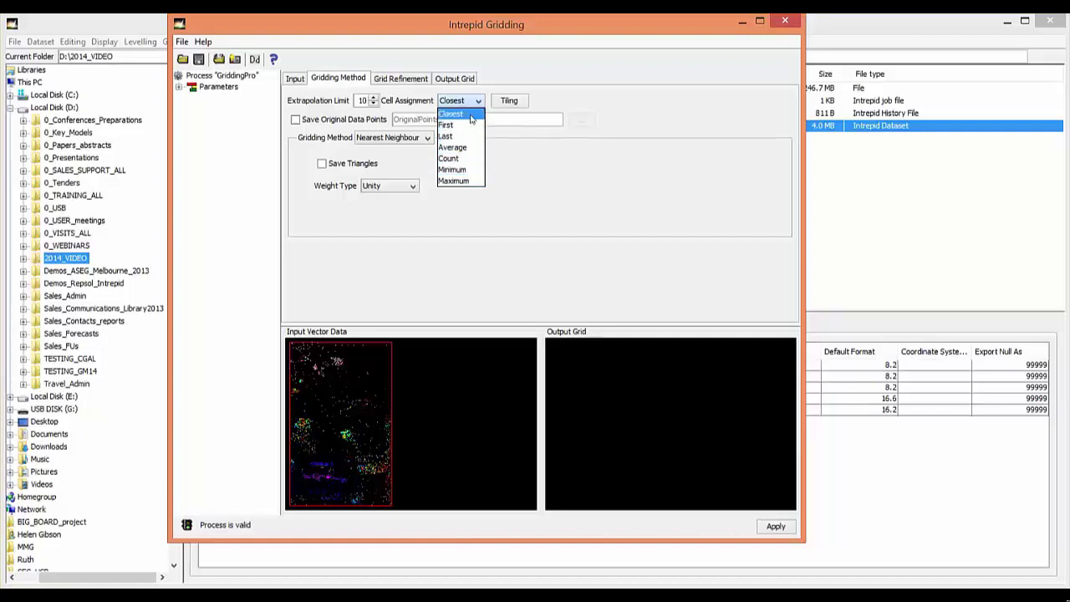
pyautogui.click(470, 115)
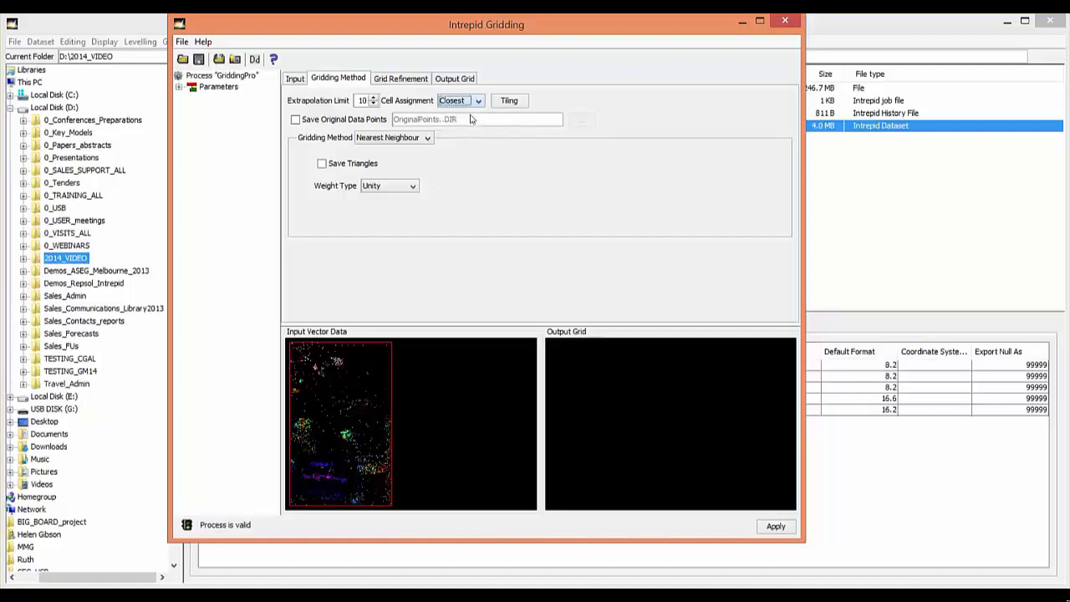
# Set the gridding method to Variable Density with a reduction factor of 5.
pyautogui.click(373, 139)
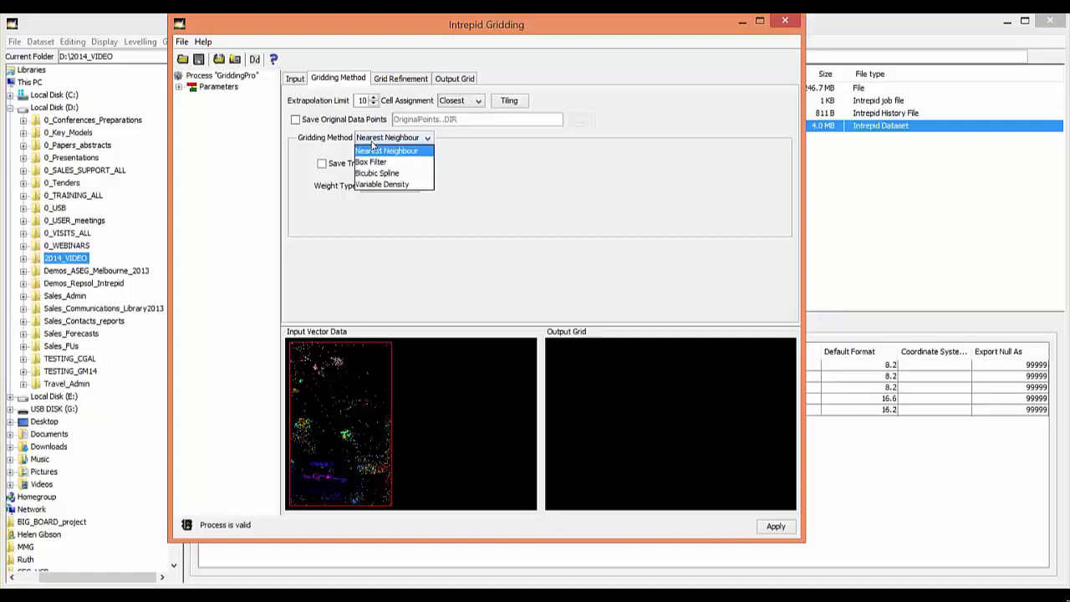
pyautogui.click(420, 186)
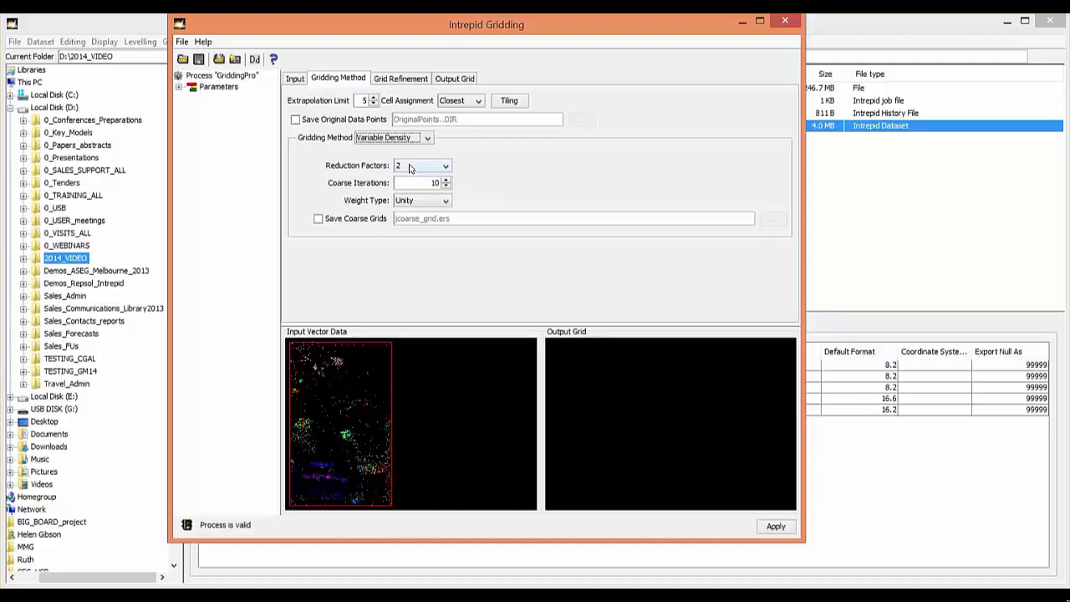
pyautogui.click(409, 169)
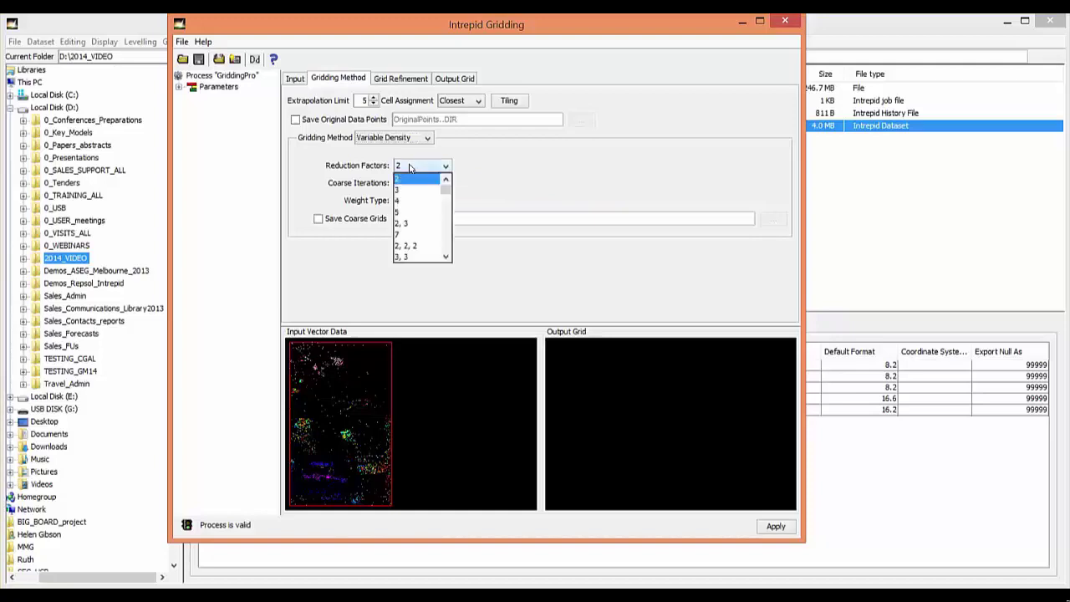
pyautogui.scroll(-3, 416, 248)
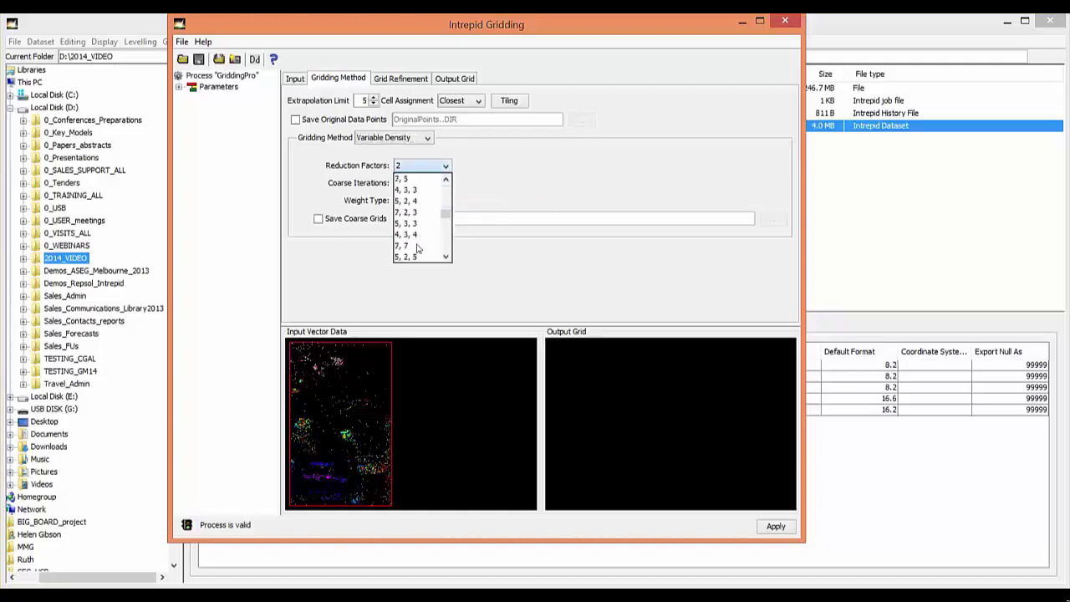
pyautogui.scroll(3, 417, 248)
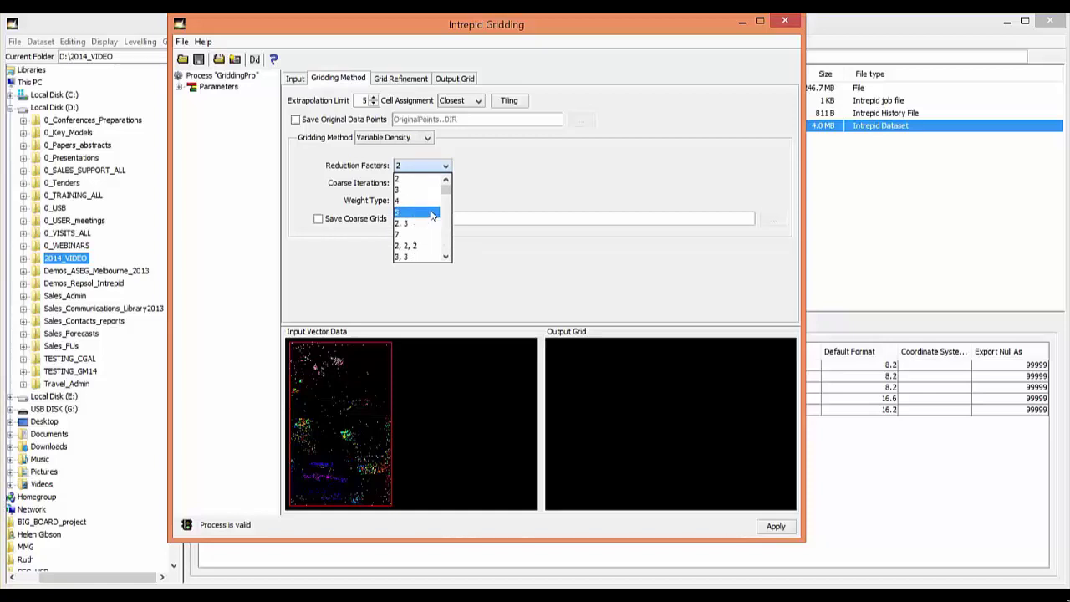
pyautogui.click(432, 214)
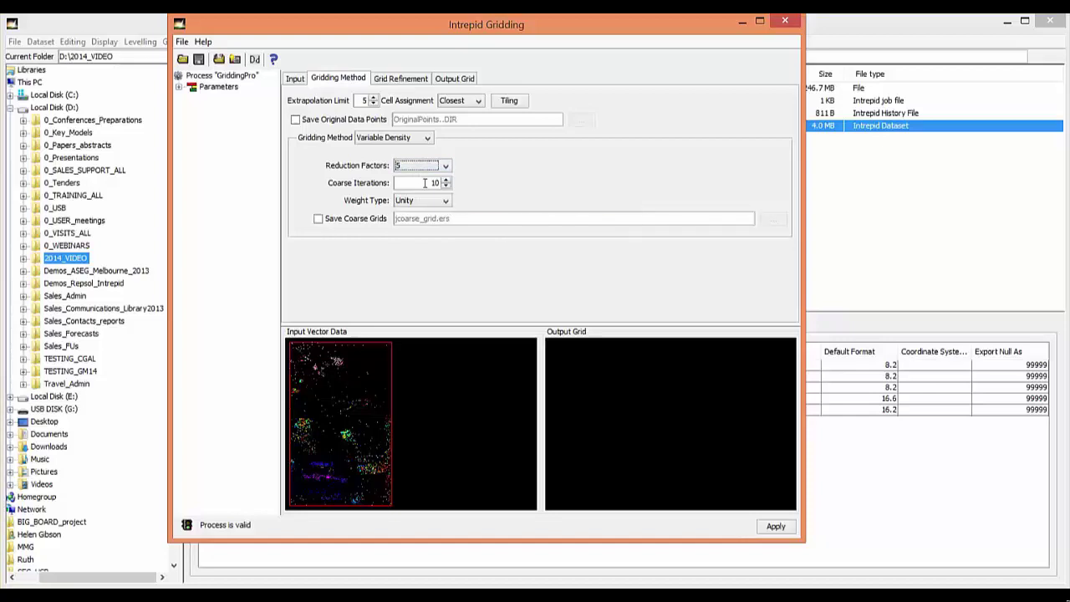
# Set the coarse iterations to 20 with Unity weighting, and enable saving of the coarse grids.
pyautogui.moveTo(421, 182); pyautogui.dragTo(454, 183)
pyautogui.write('20')
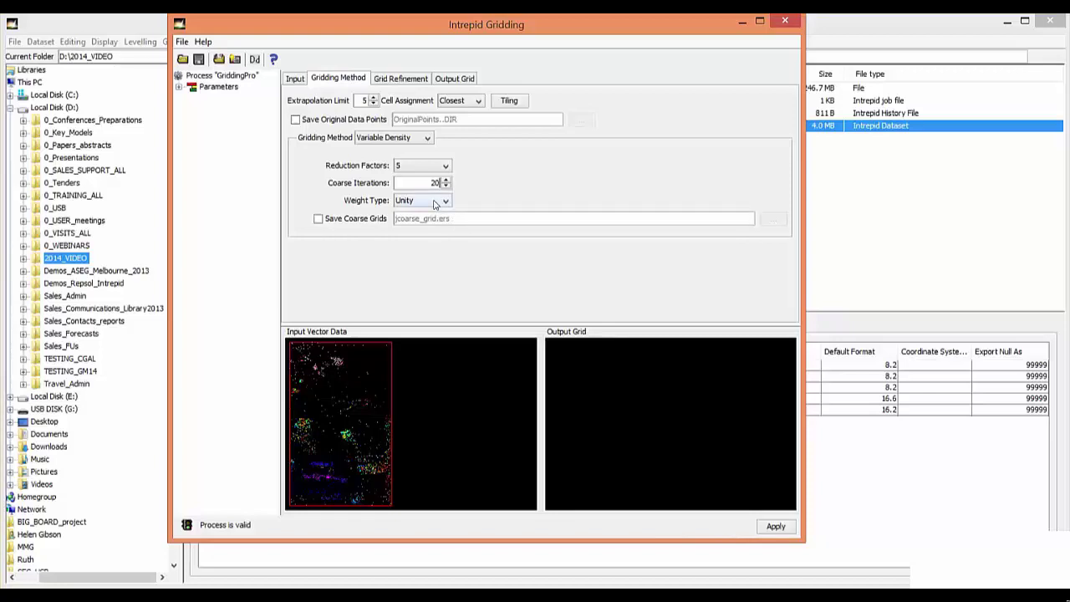
pyautogui.click(434, 205)
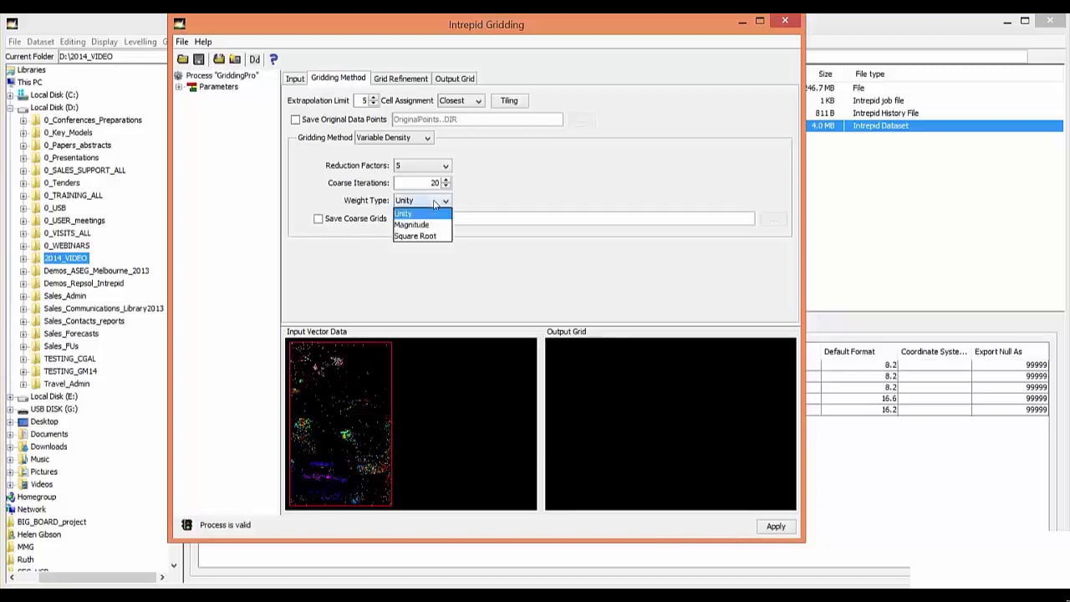
pyautogui.click(434, 204)
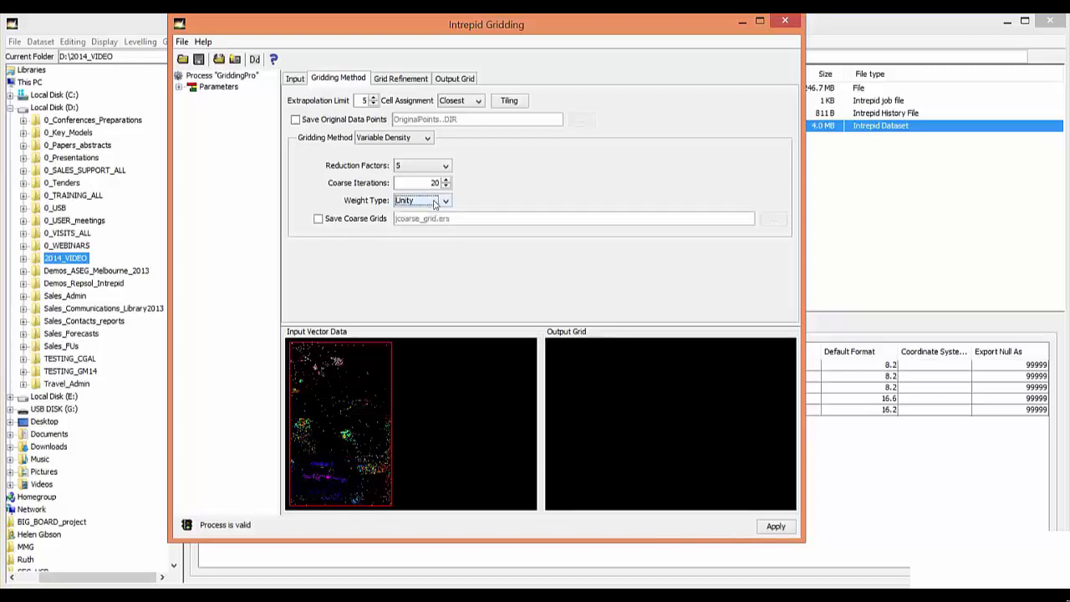
pyautogui.click(318, 221)
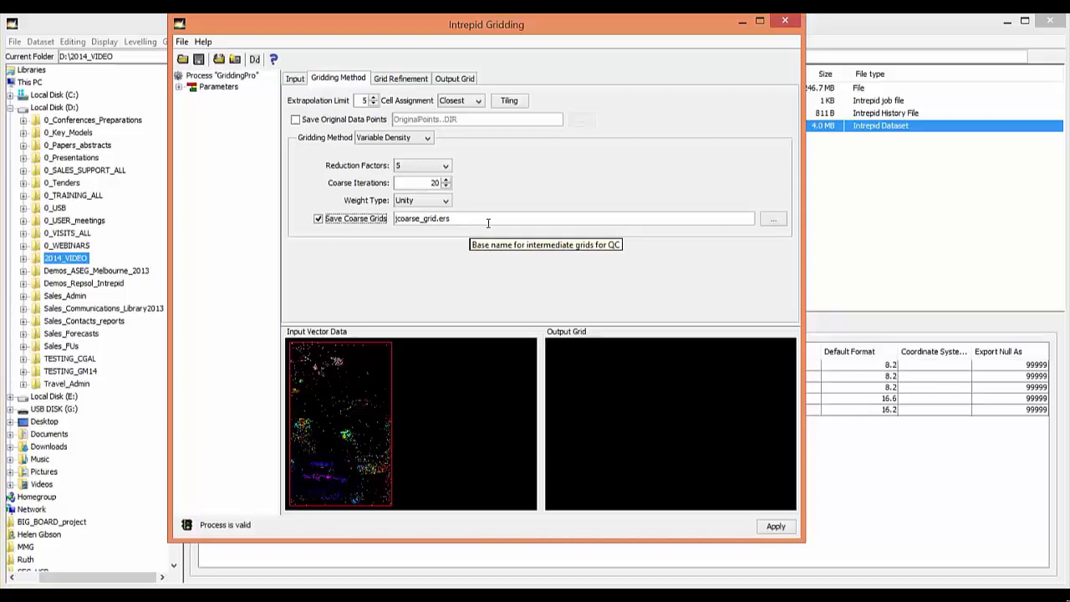
# In the grid refinement settings, set the minimum curvature iterations to 70 with a kernel size of 25.
pyautogui.click(409, 81)
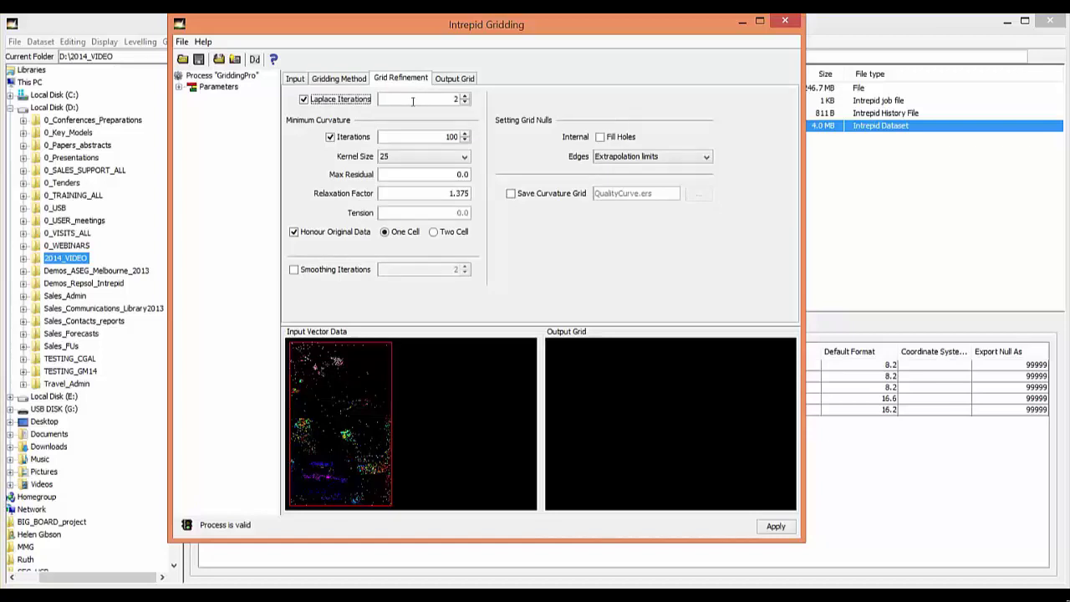
pyautogui.click(457, 99)
pyautogui.doubleClick(456, 98)
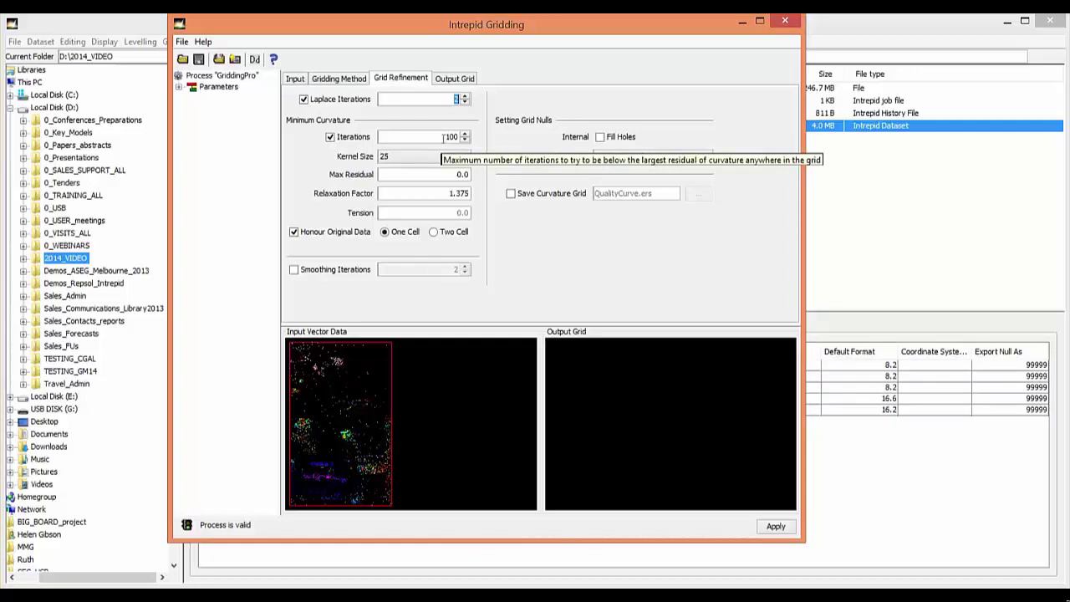
pyautogui.moveTo(444, 138); pyautogui.dragTo(459, 139)
pyautogui.write('70')
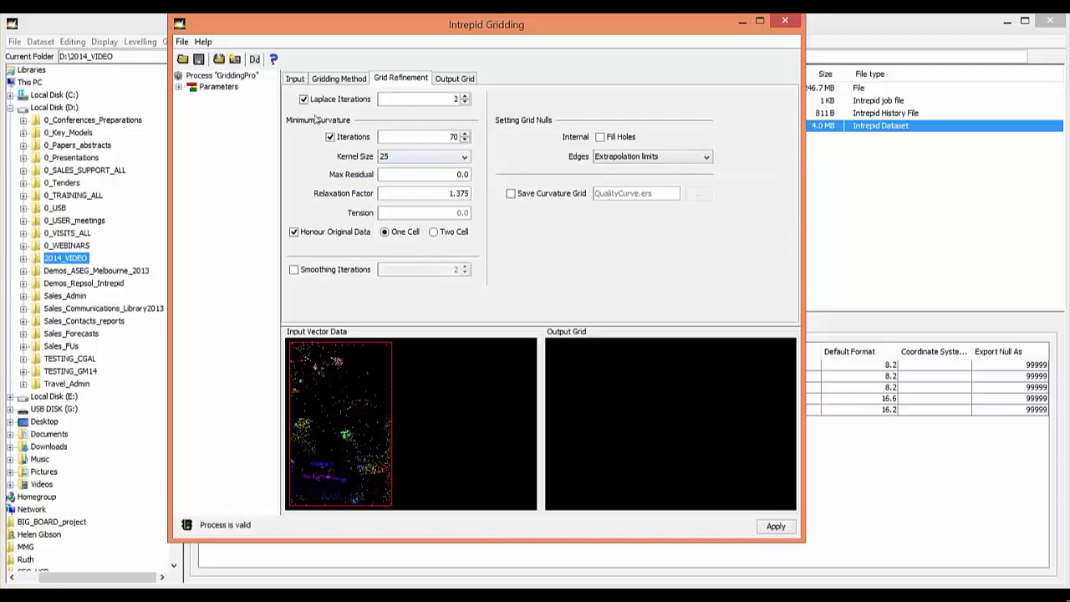
pyautogui.click(434, 160)
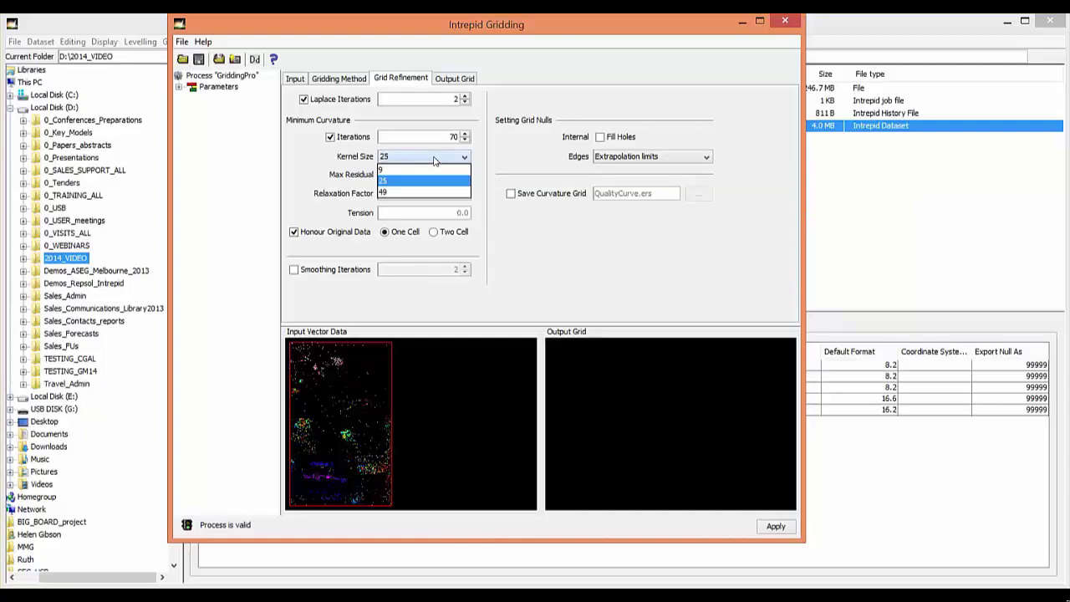
pyautogui.click(398, 186)
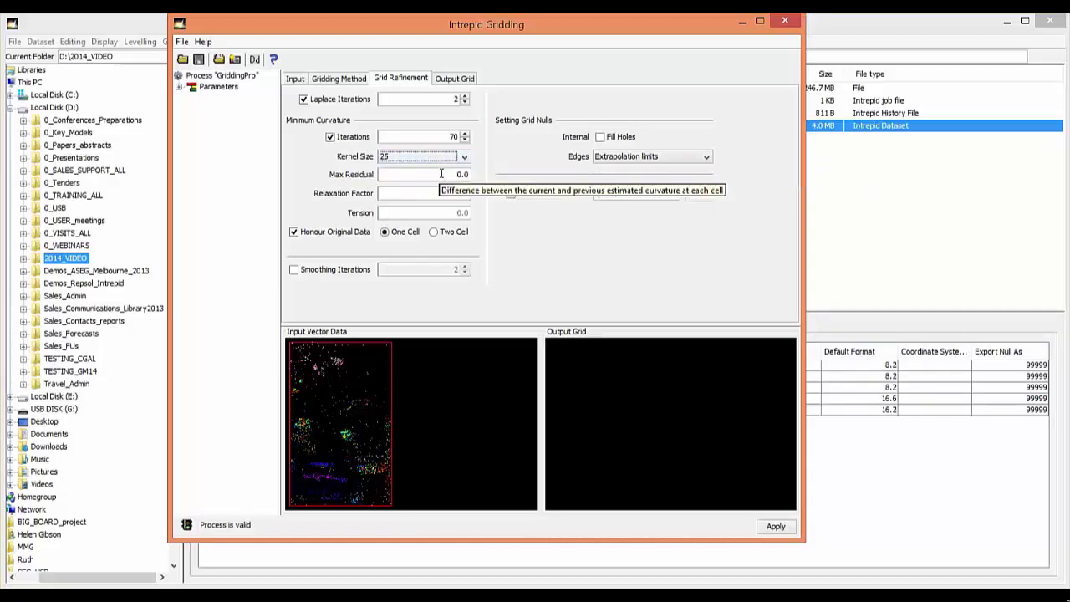
pyautogui.click(441, 173)
pyautogui.doubleClick(451, 174)
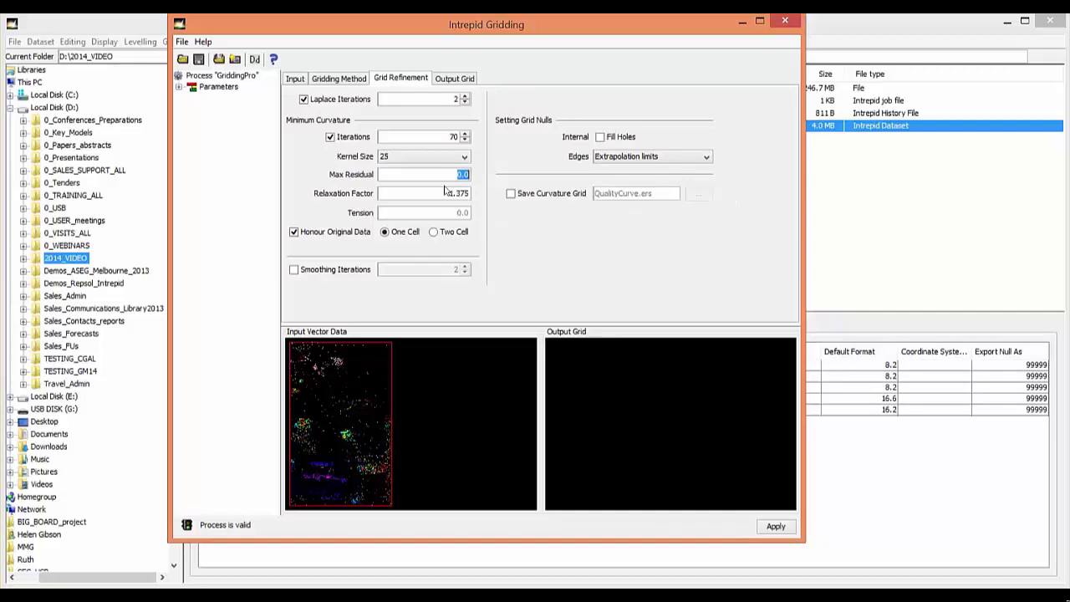
pyautogui.click(462, 195)
# Enable 10 smoothing iterations, and set the grid nulls to fill internal holes with edges at Extrapolation limits.
pyautogui.click(293, 269)
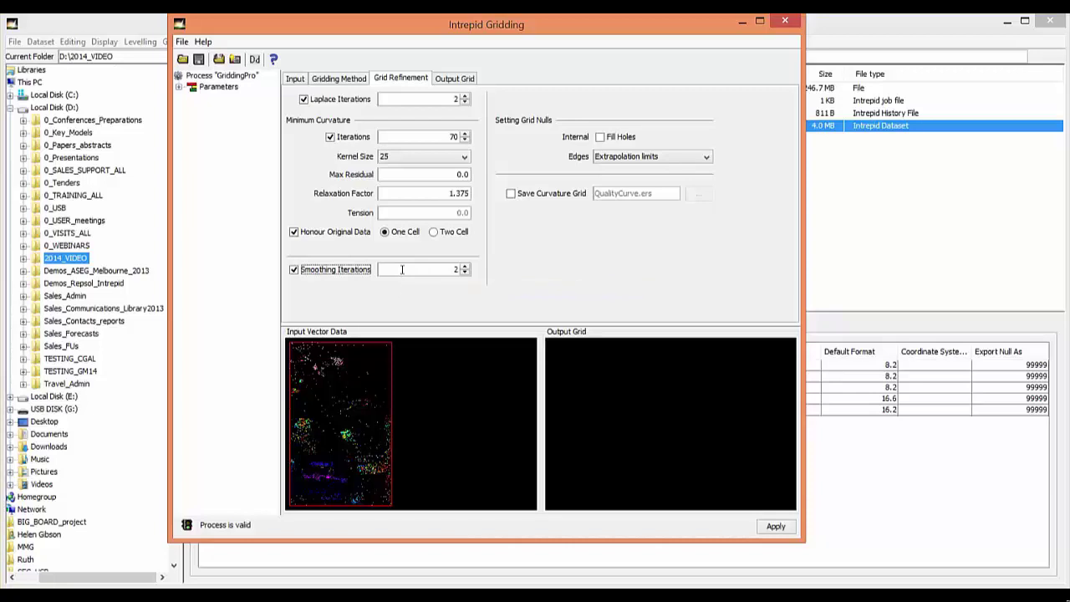
pyautogui.click(428, 271)
pyautogui.write('10')
pyautogui.click(603, 138)
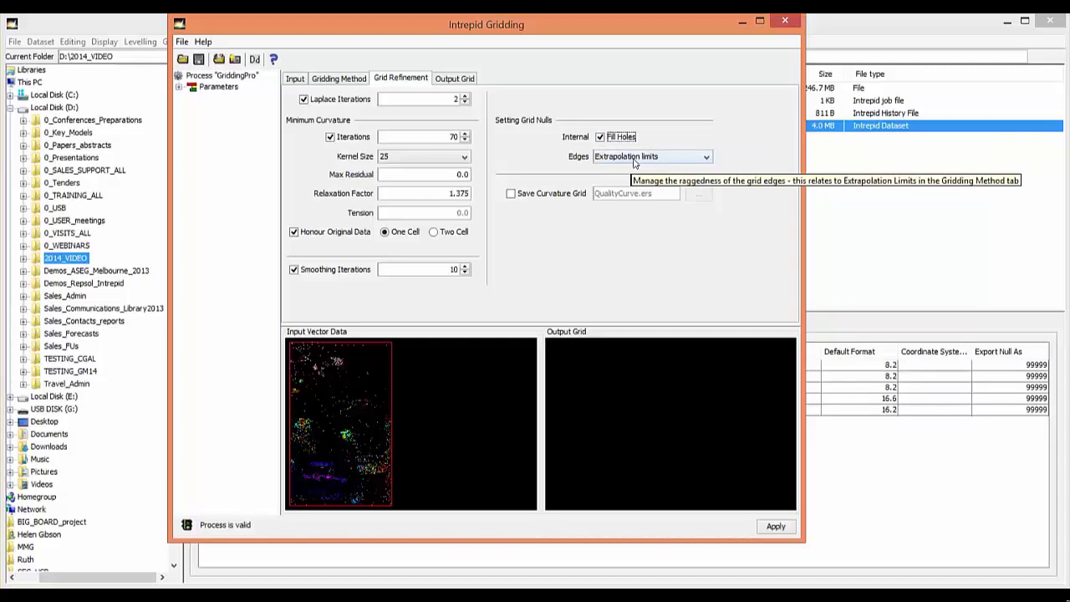
pyautogui.click(635, 163)
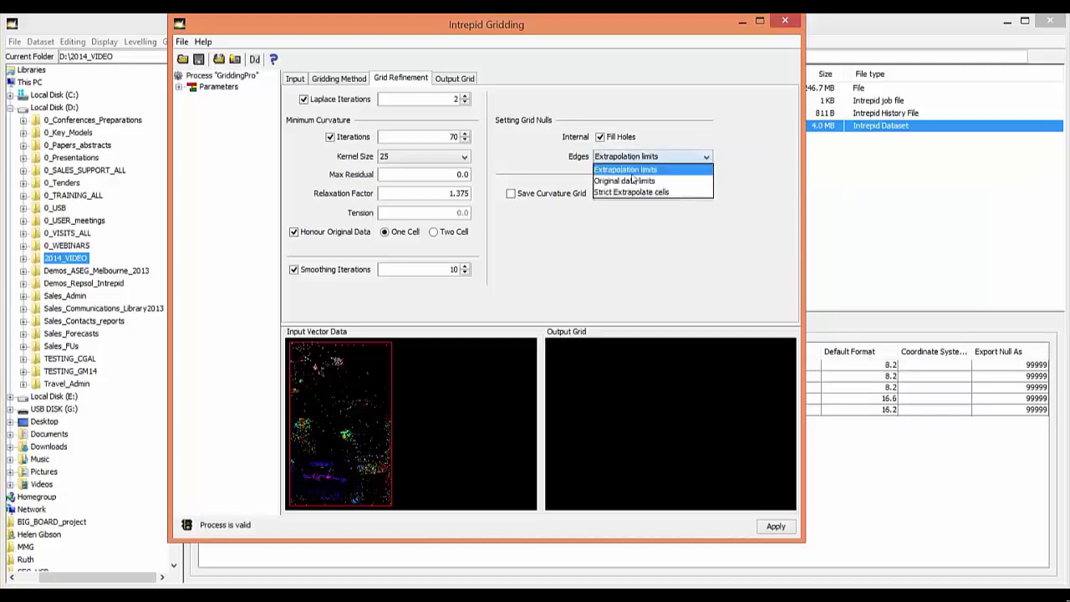
pyautogui.click(628, 170)
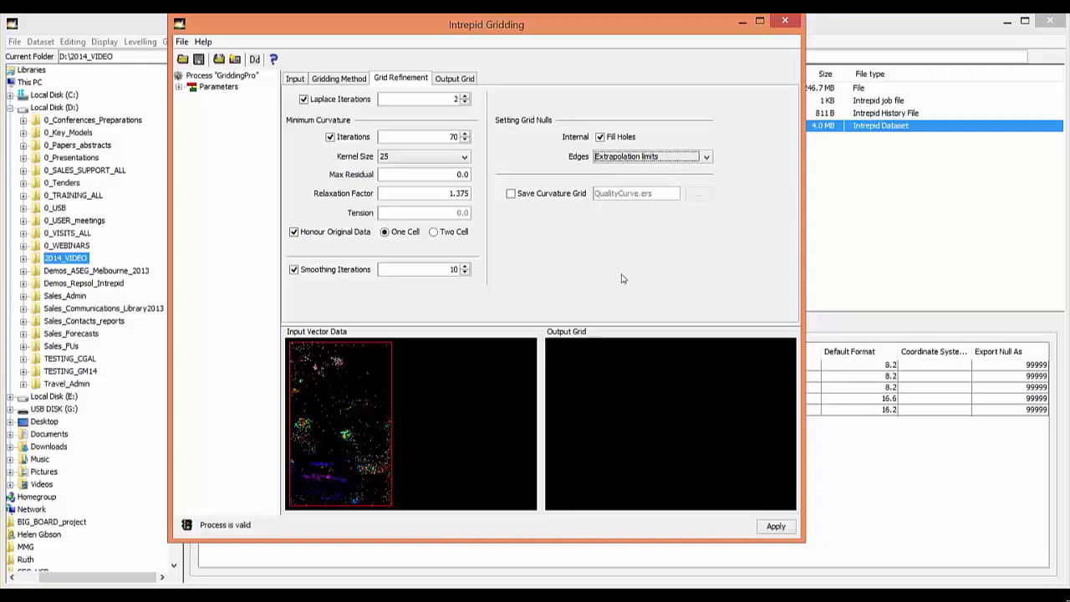
# Name the output grid nt_grav_Bouguer_m.ers in the D:\2014_VIDEO folder.
pyautogui.click(468, 80)
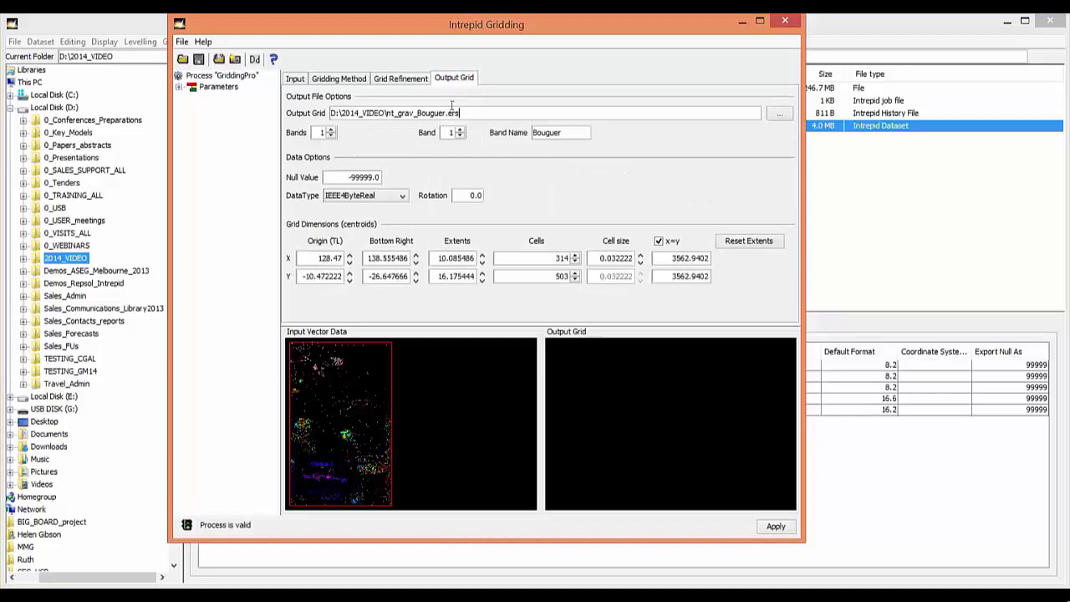
pyautogui.press('Left')
pyautogui.press('Left')
pyautogui.press('Left')
pyautogui.press('Left')
pyautogui.write('_m')
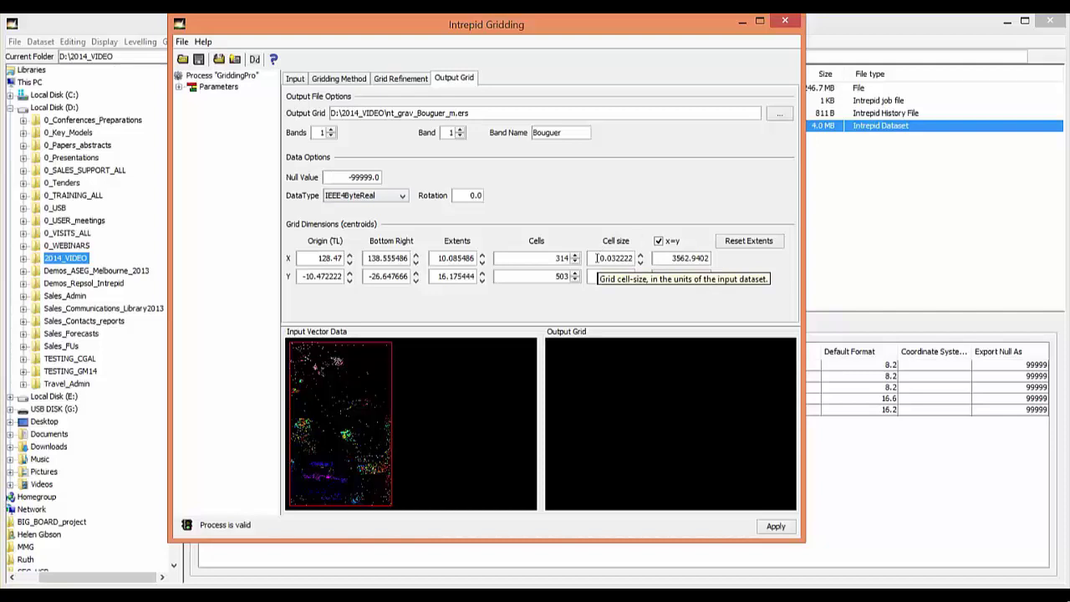
# Set the output grid cell size to 0.002, keeping the X and Y cell sizes equal.
pyautogui.moveTo(596, 258); pyautogui.dragTo(641, 258)
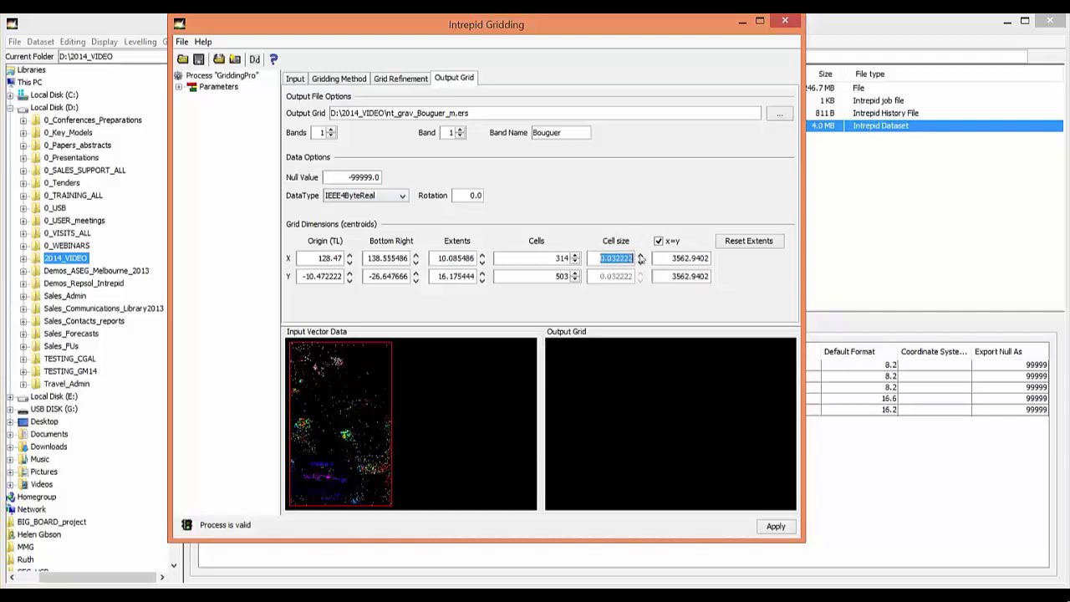
pyautogui.write('0.002')
pyautogui.click(658, 241)
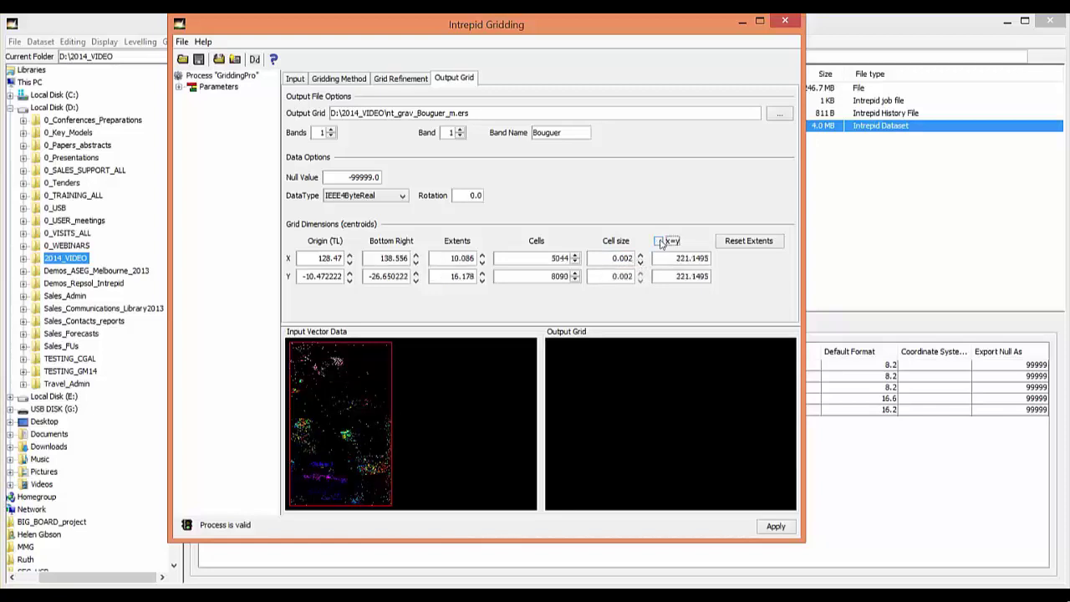
pyautogui.click(660, 242)
# Set the output grid's top-left origin to X 130 and Y -22.5.
pyautogui.moveTo(308, 258); pyautogui.dragTo(347, 258)
pyautogui.write('130')
pyautogui.click(334, 276)
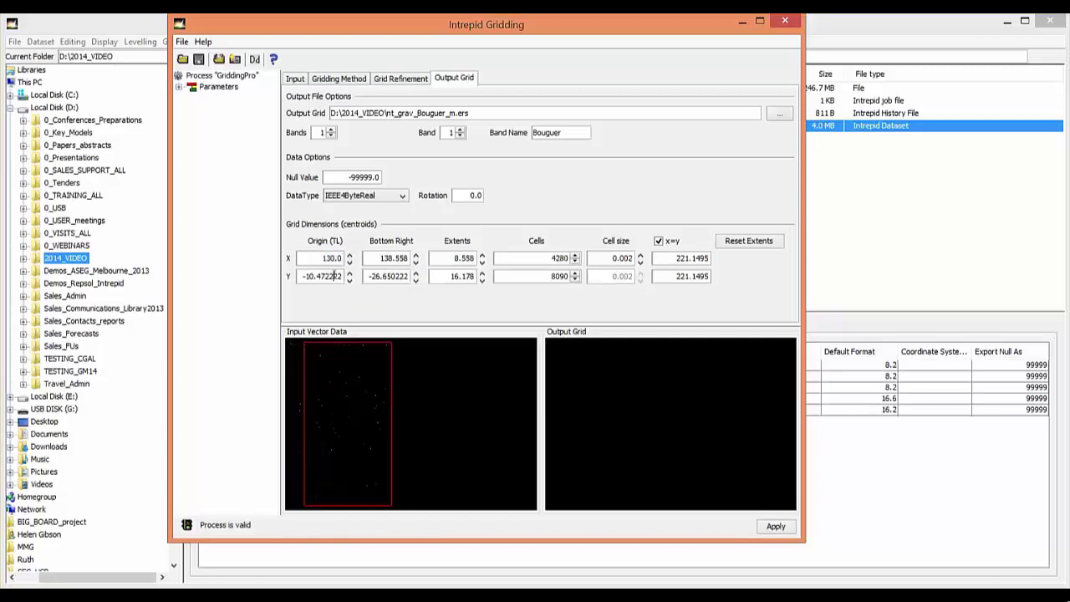
pyautogui.moveTo(301, 276); pyautogui.dragTo(344, 277)
pyautogui.press('BackSpace')
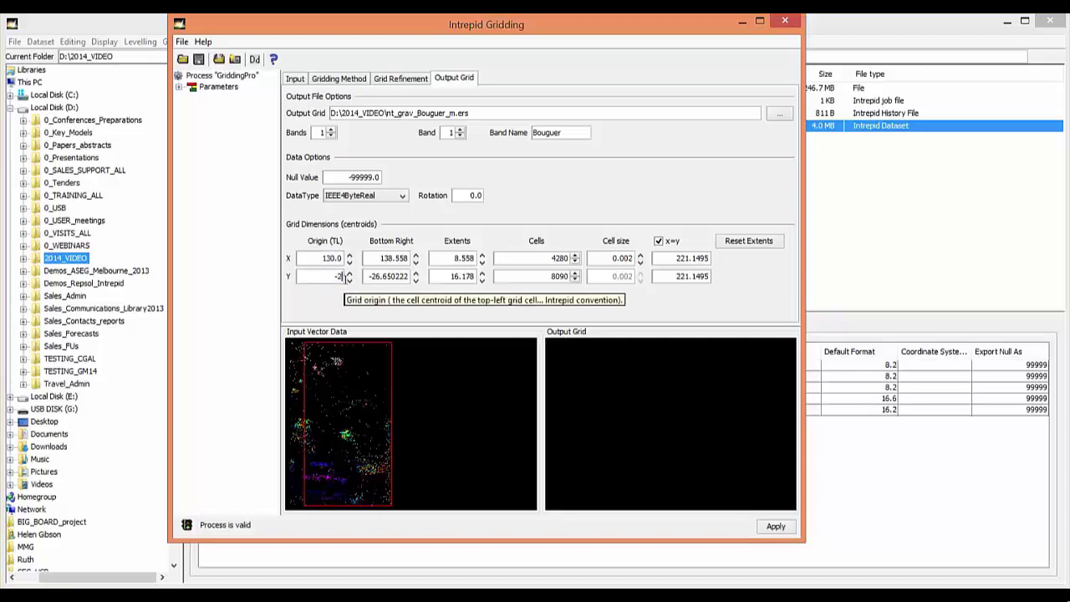
pyautogui.write('-22.5')
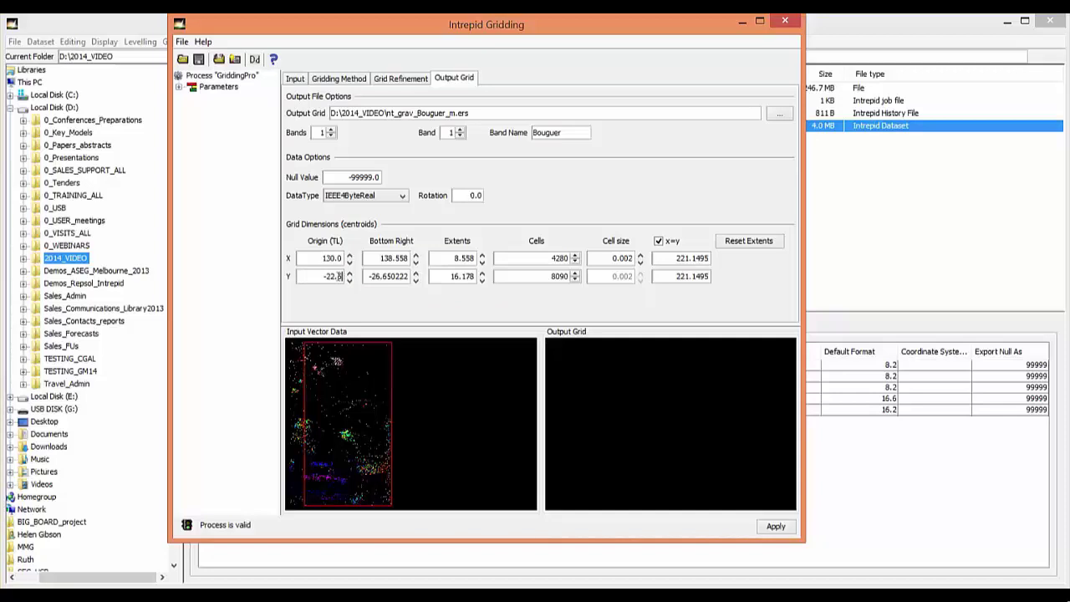
pyautogui.click(333, 259)
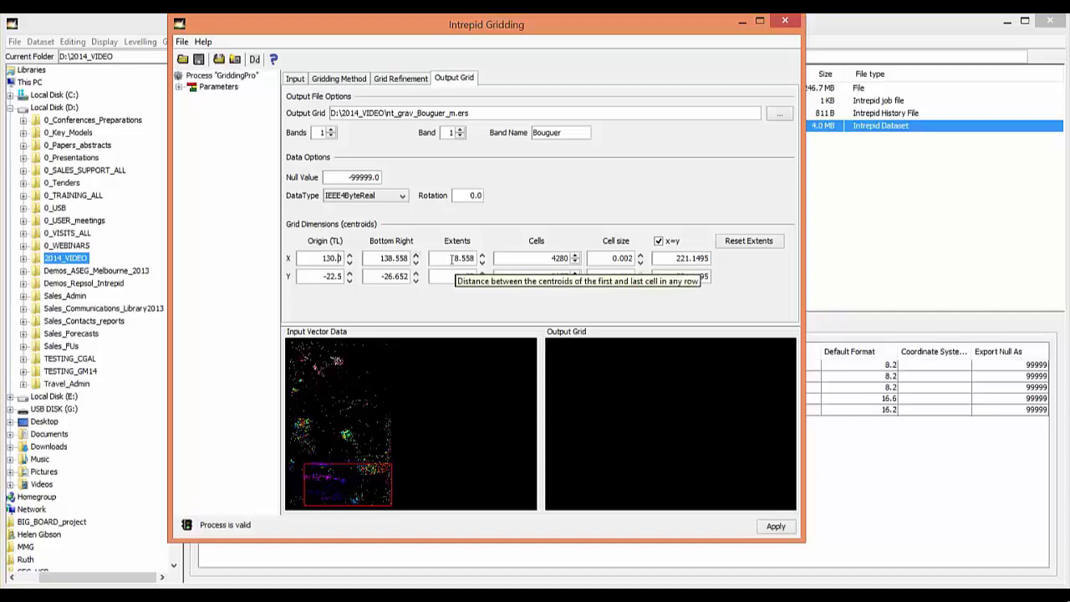
# Limit the output grid to an X extent of 2.8 and 1200 cells in Y.
pyautogui.doubleClick(452, 260)
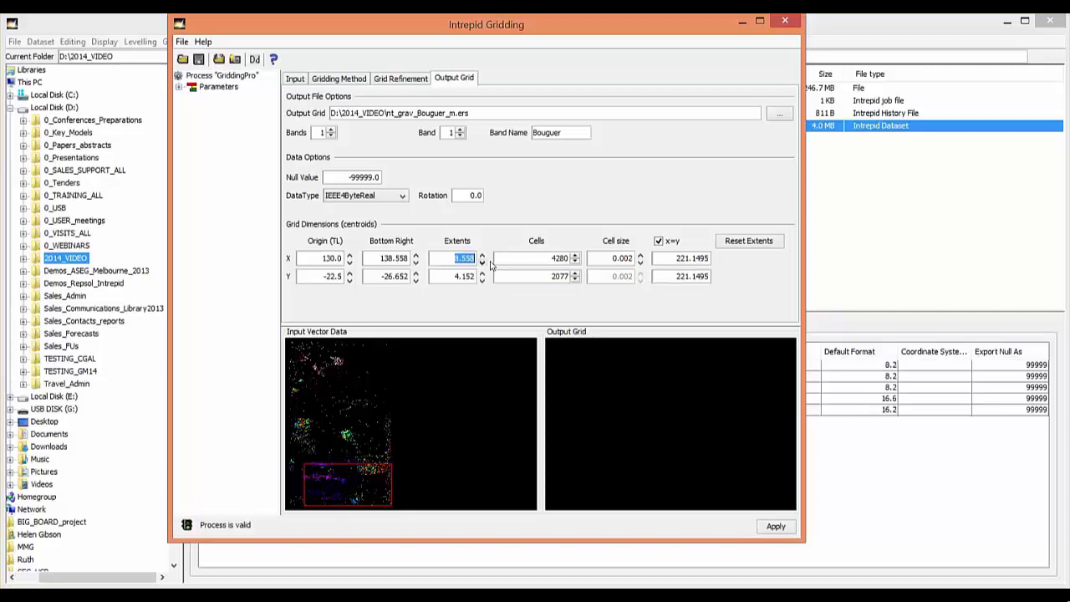
pyautogui.write('2.8')
pyautogui.press('Tab')
pyautogui.press('Tab')
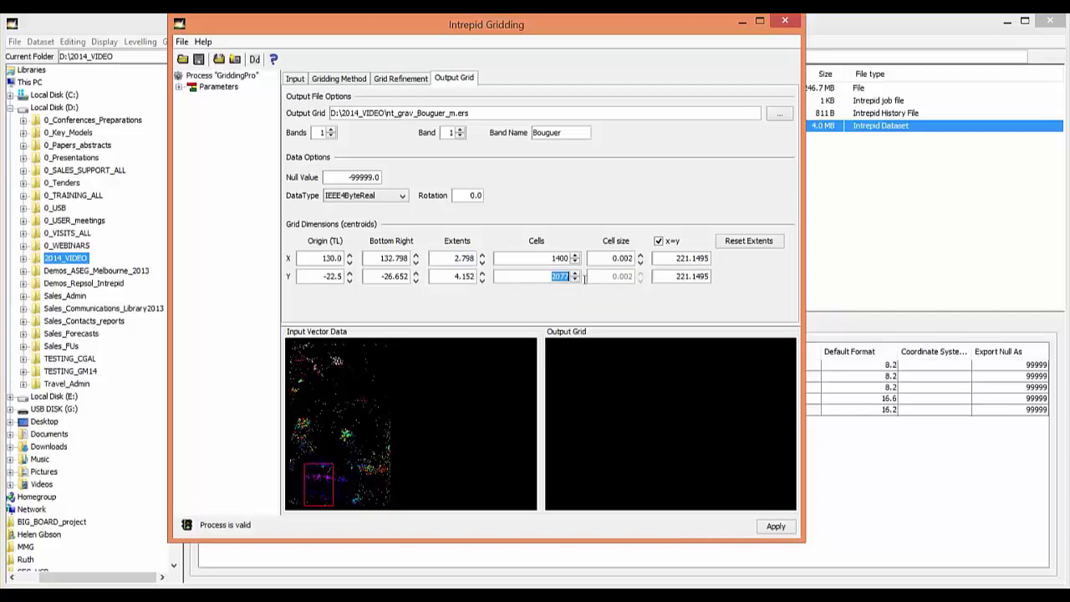
pyautogui.write('1200')
pyautogui.press('Return')
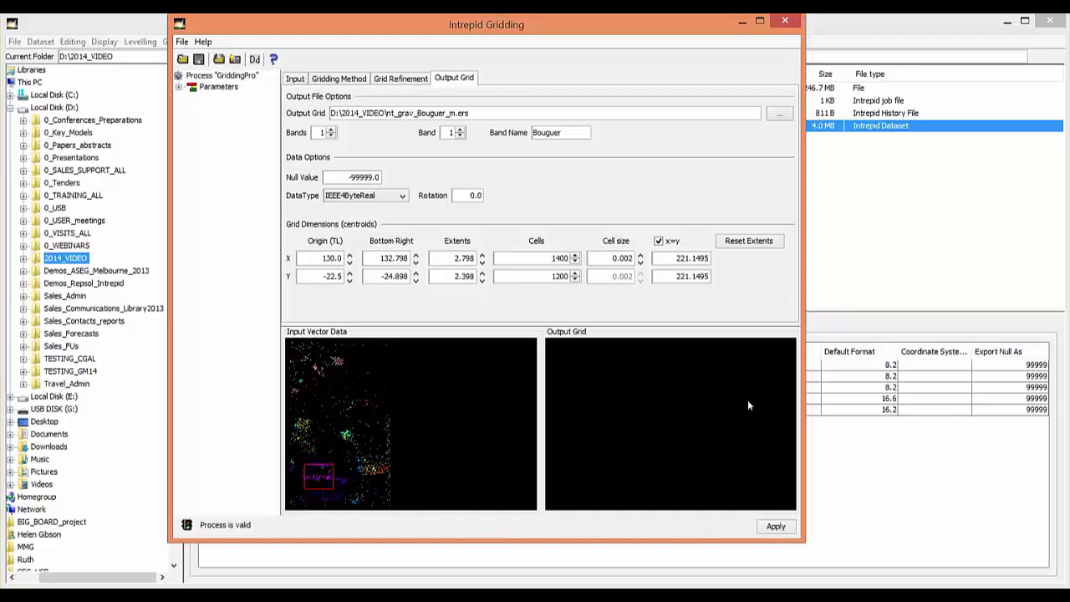
# Run the gridding process and close the Gridding tool.
pyautogui.click(775, 528)
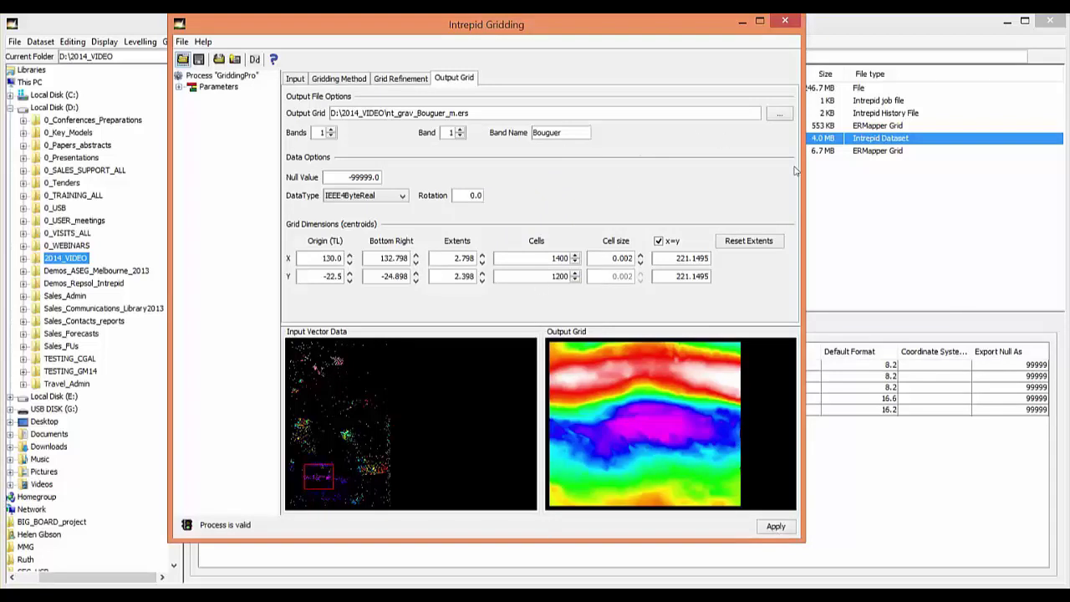
pyautogui.click(784, 19)
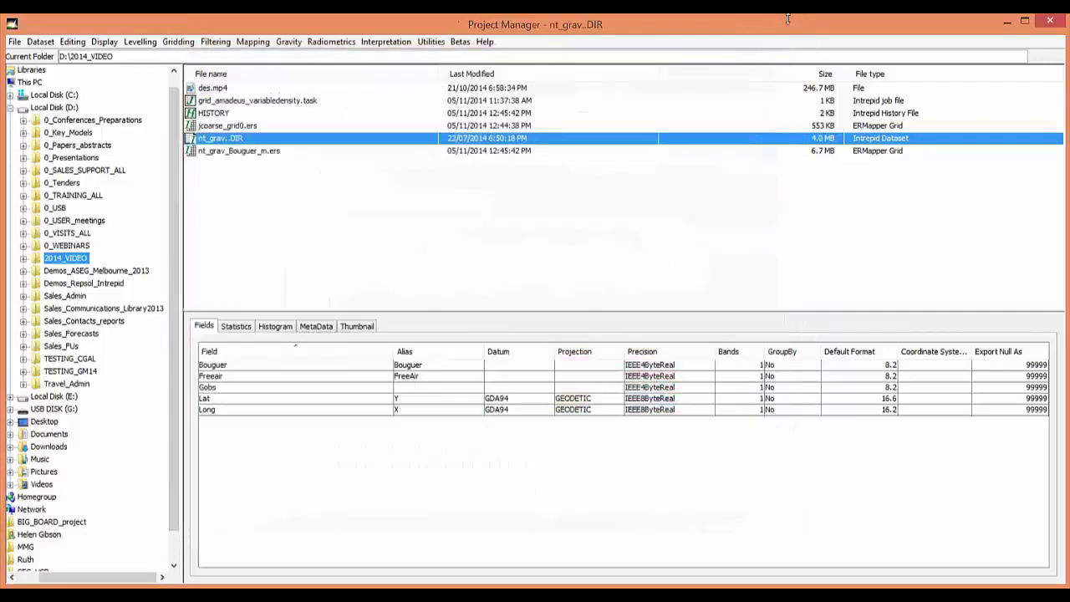
# Preview the thumbnail of nt_grav_Bouguer_m.ers and open the grid in an enlarged map window.
pyautogui.click(258, 154)
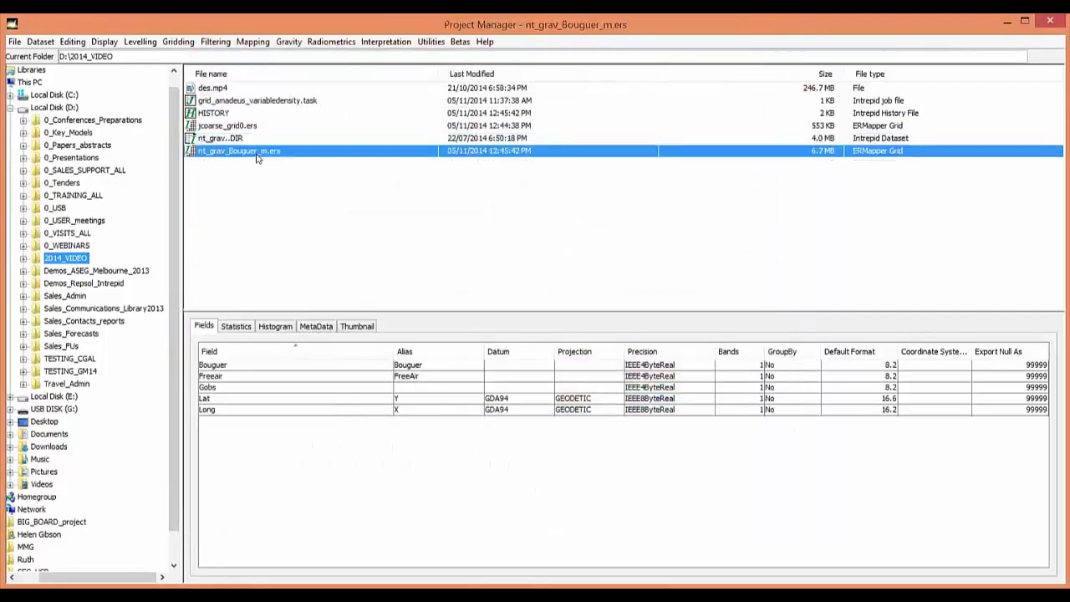
pyautogui.click(346, 325)
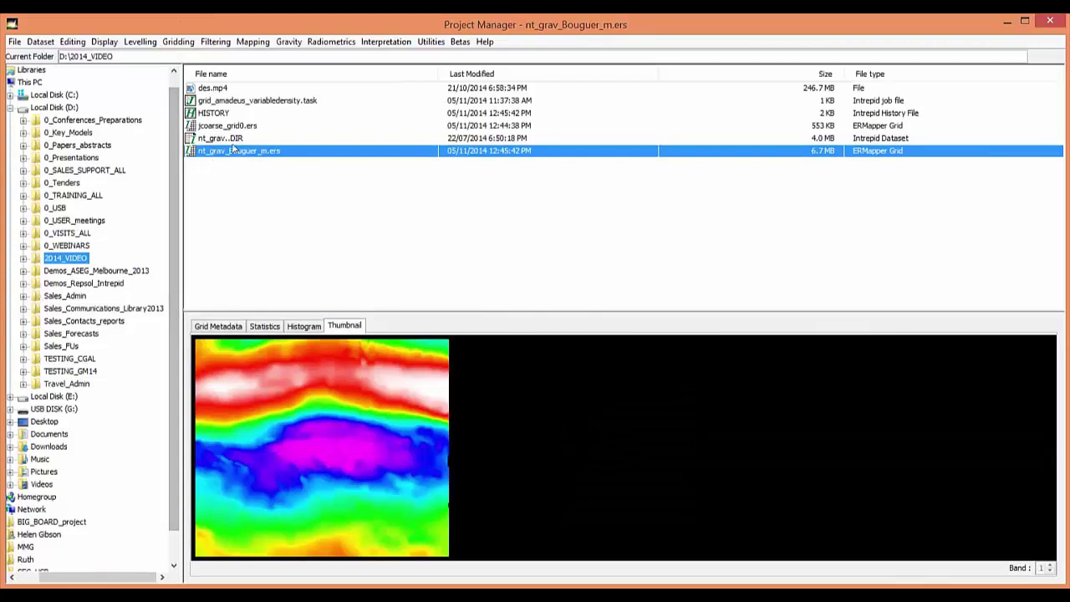
pyautogui.click(105, 43)
pyautogui.click(120, 56)
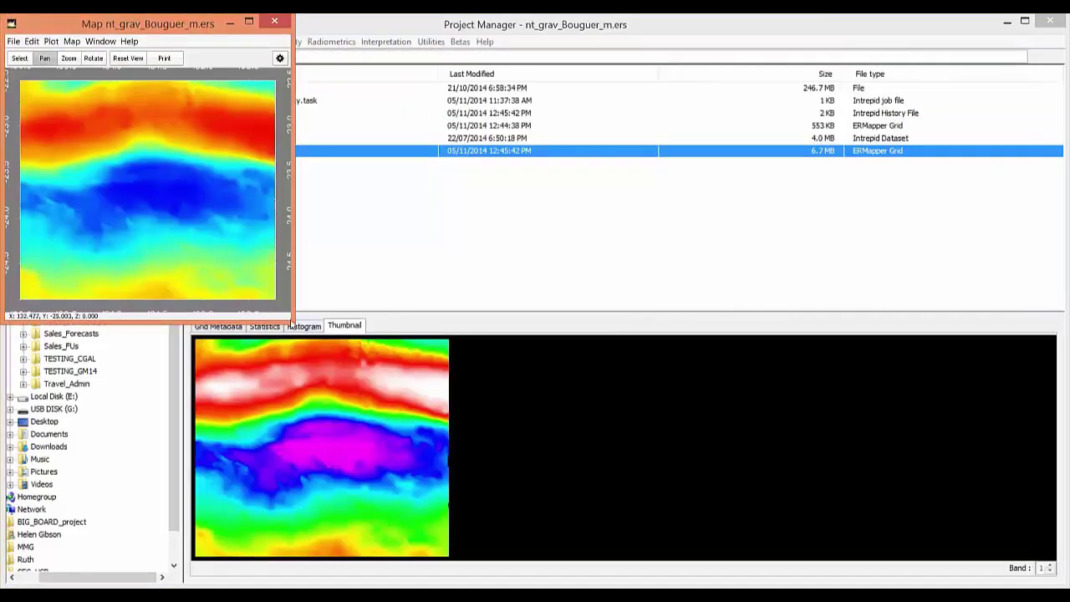
pyautogui.moveTo(292, 320); pyautogui.dragTo(817, 573)
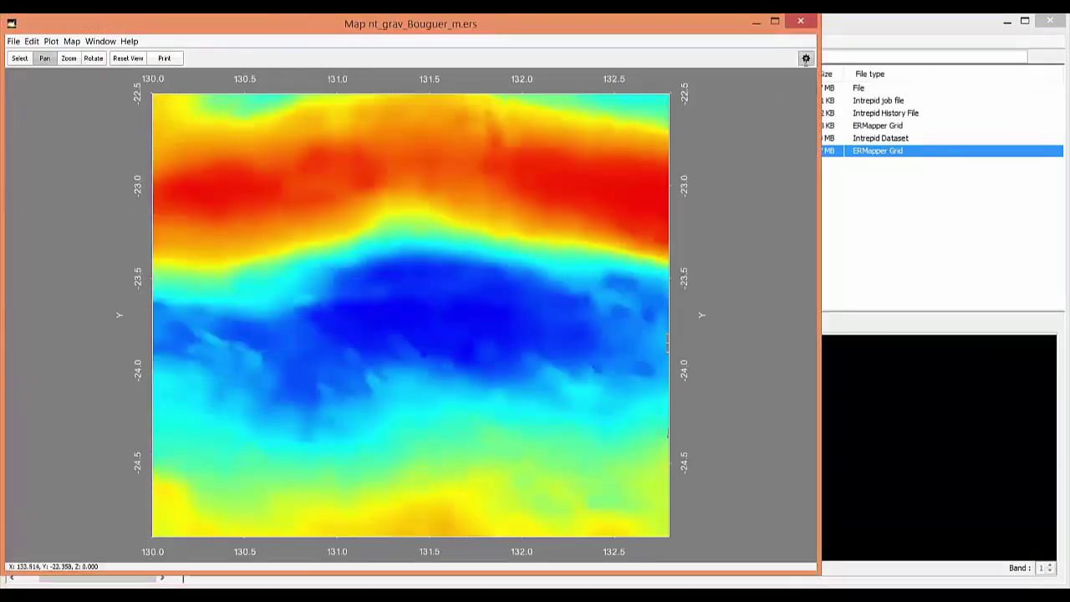
# Display the Bouguer grid as a 3D surface using its signal for the Z axis.
pyautogui.click(806, 58)
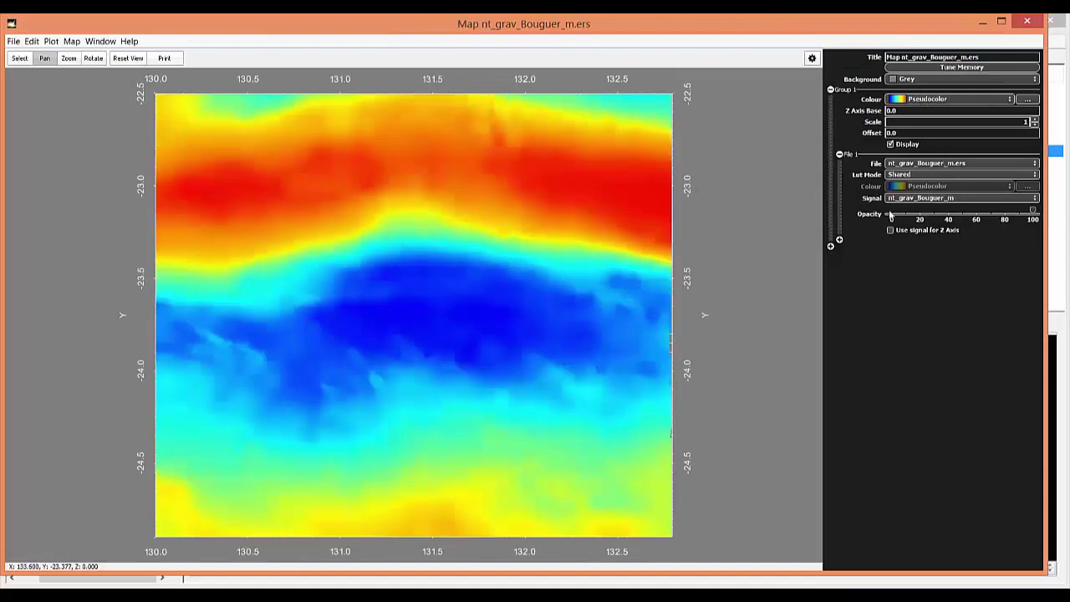
pyautogui.click(890, 230)
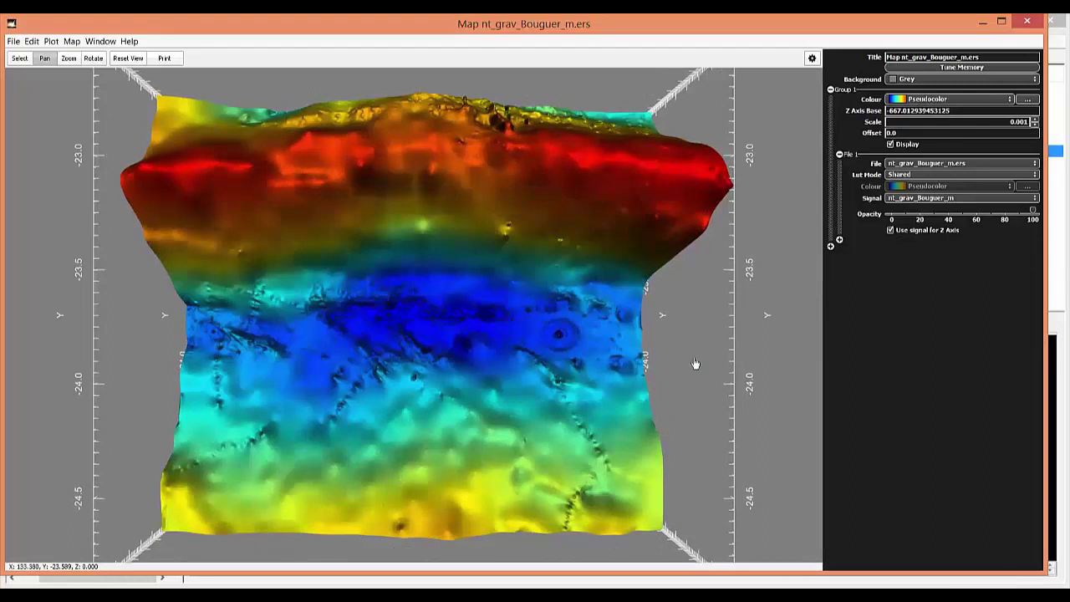
pyautogui.moveTo(681, 434); pyautogui.dragTo(609, 391)
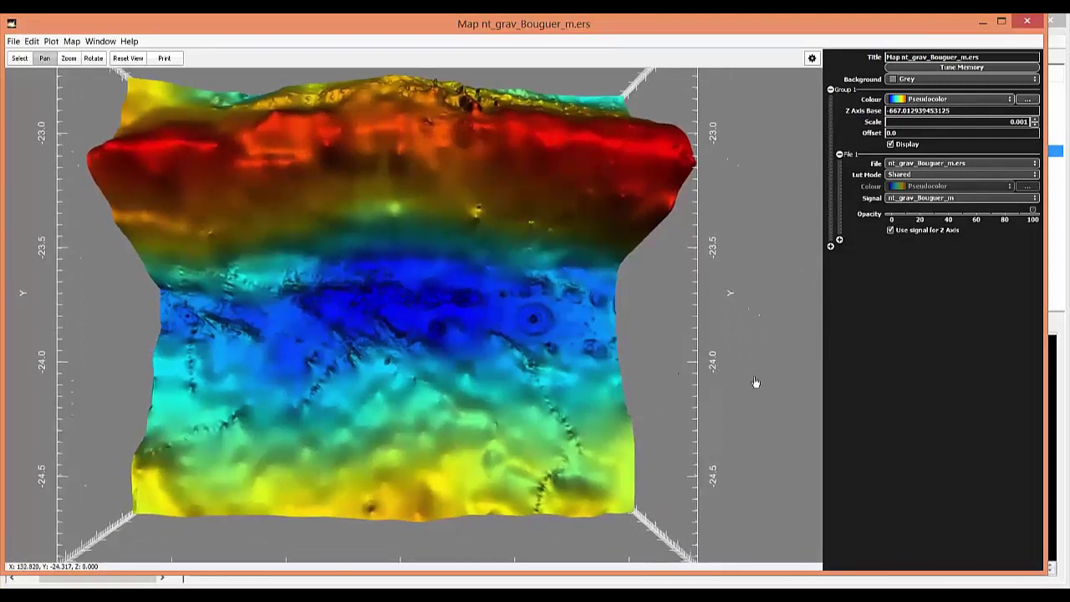
# Rotate the 3D gravity surface to an oblique angle and try a scale of 0.00001.
pyautogui.click(92, 58)
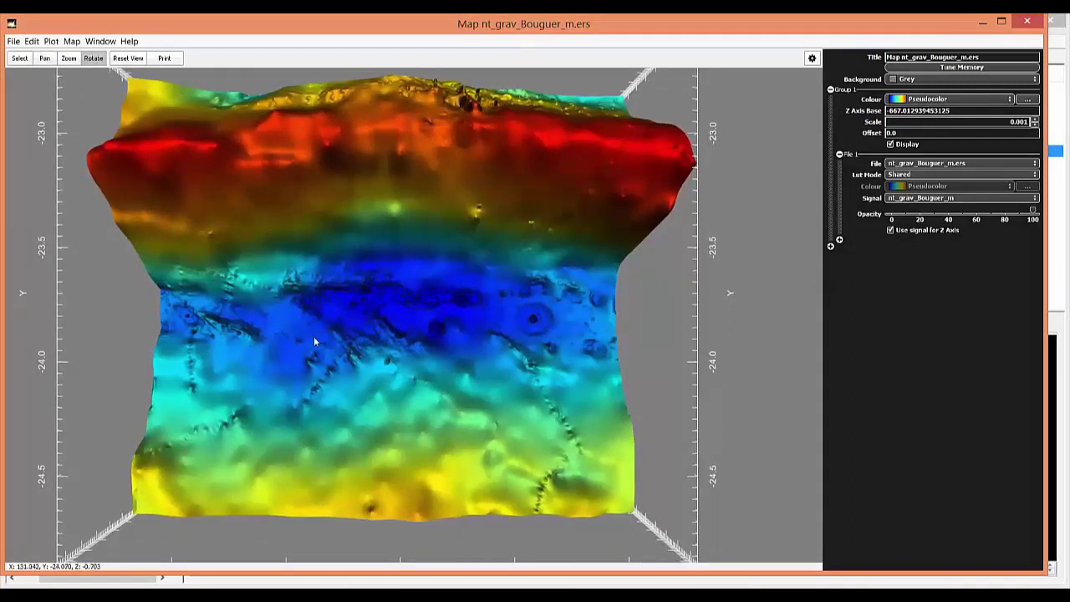
pyautogui.moveTo(313, 336); pyautogui.dragTo(552, 330)
pyautogui.click(1011, 122)
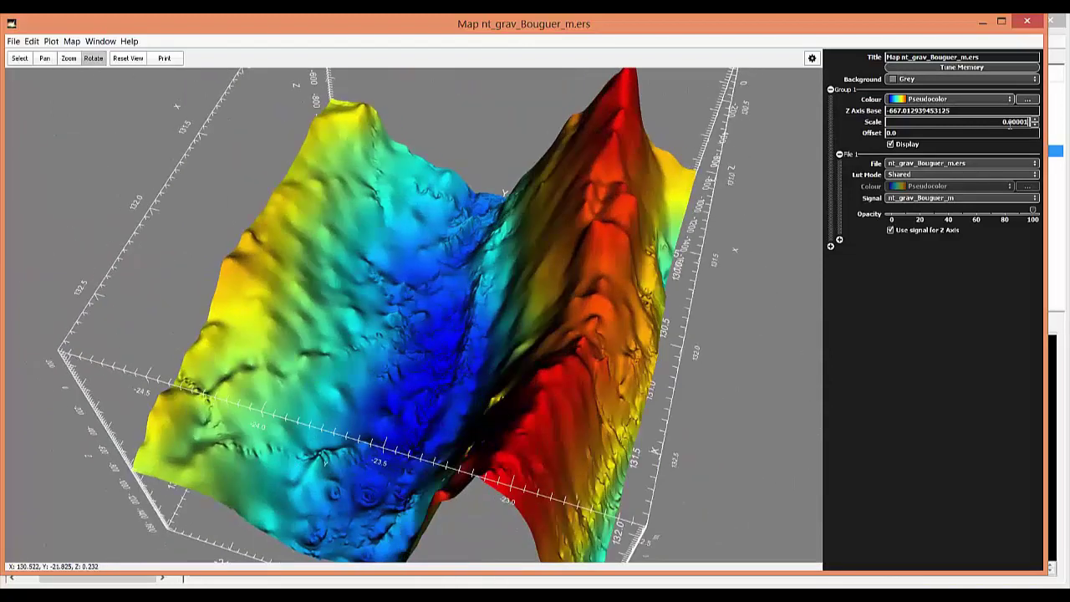
# Return the grid to a flat display without signal on the Z axis, rotate it, and close the map window.
pyautogui.click(891, 232)
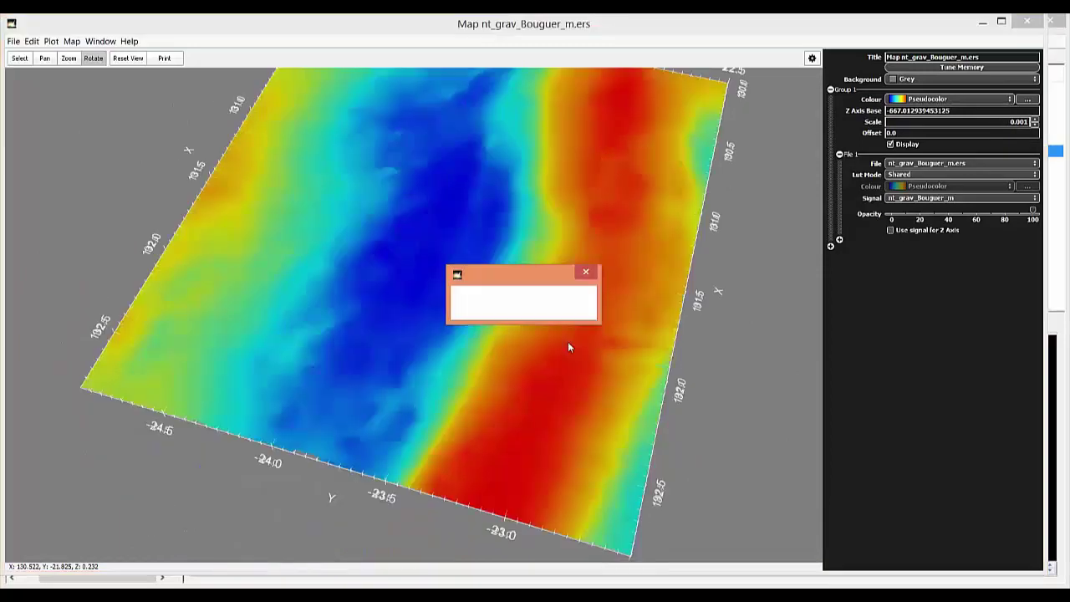
pyautogui.moveTo(531, 391); pyautogui.dragTo(673, 218)
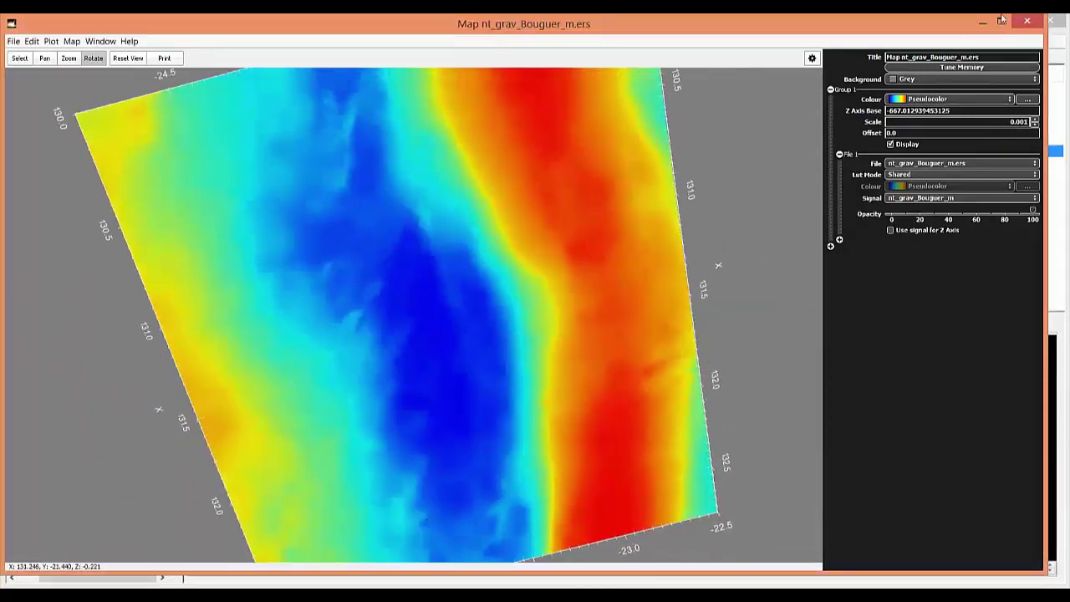
pyautogui.click(1029, 24)
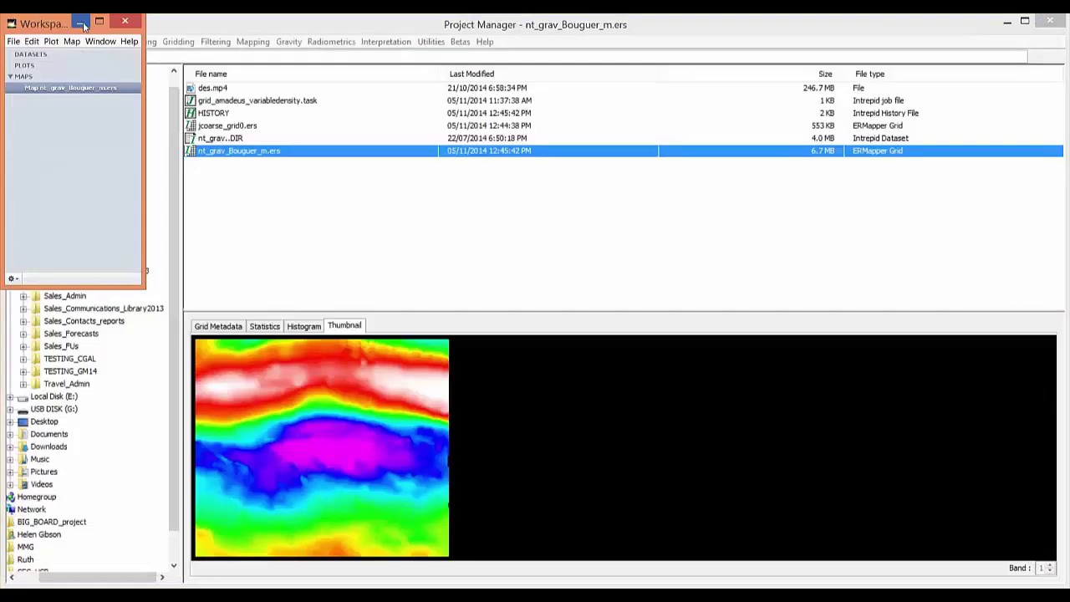
# Review the grid_amadeus_variabledensity.task job file from its input dataset settings through to the output grid and gridding method.
pyautogui.click(79, 22)
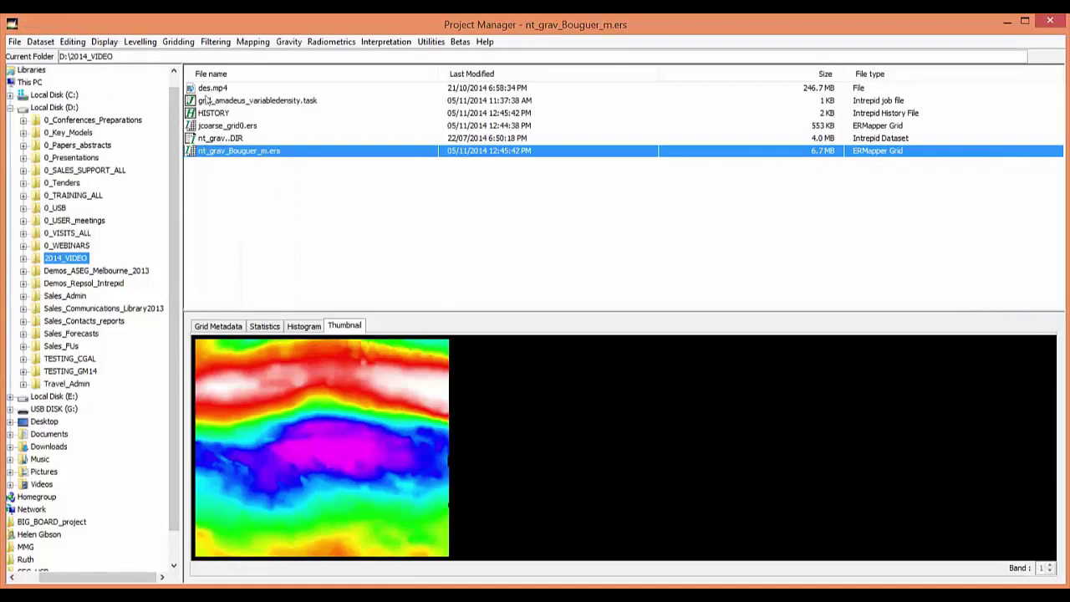
pyautogui.click(316, 101)
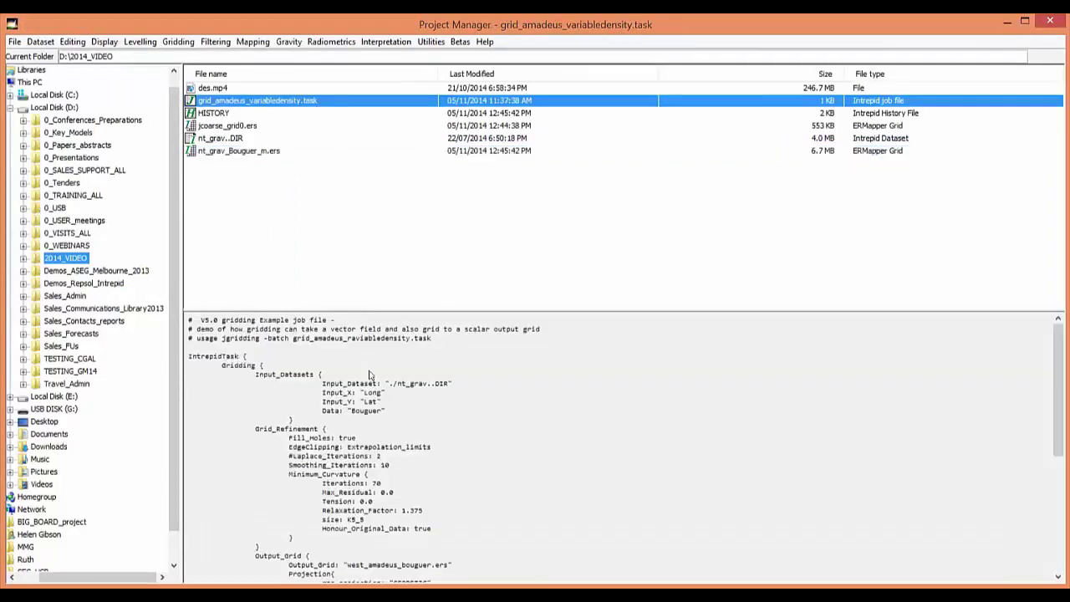
pyautogui.scroll(-1, 372, 376)
pyautogui.scroll(1, 372, 376)
pyautogui.scroll(-2, 380, 510)
pyautogui.scroll(-4, 373, 501)
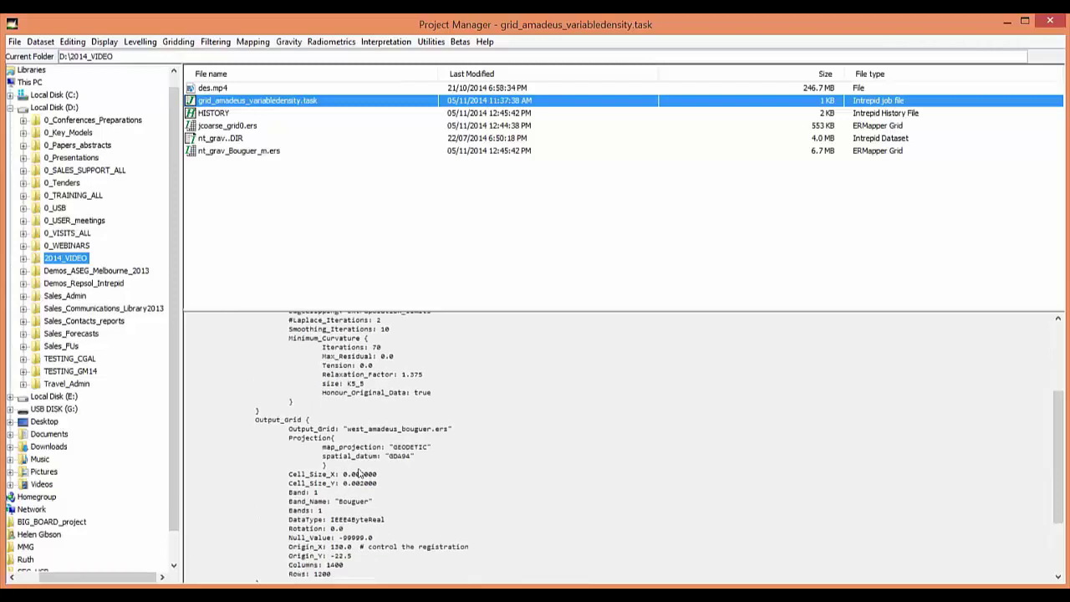
pyautogui.scroll(-3, 343, 501)
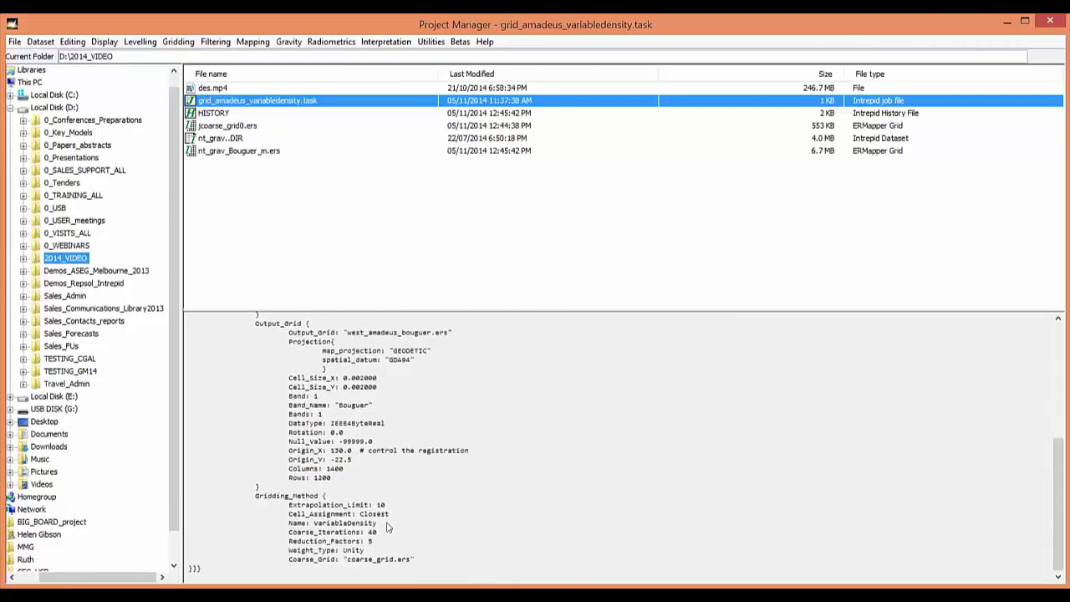
pyautogui.scroll(5, 372, 443)
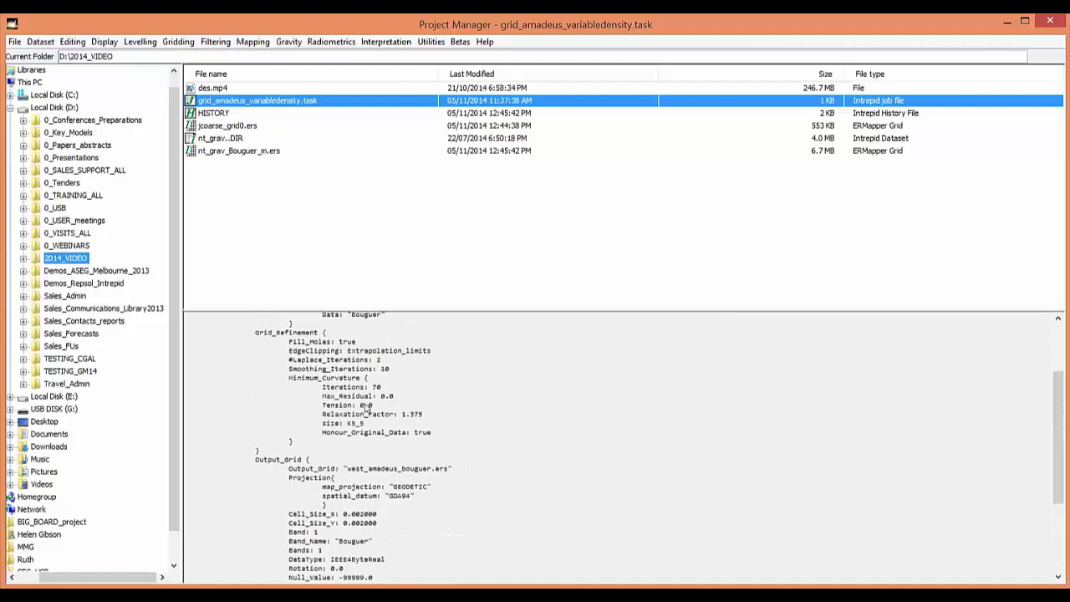
pyautogui.scroll(4, 365, 410)
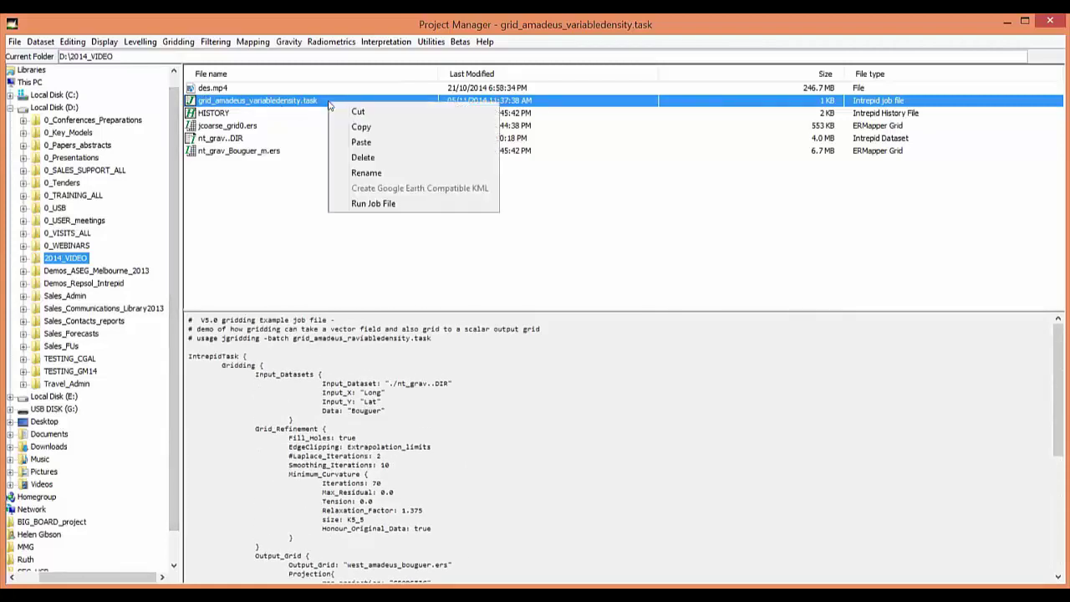
# Run the grid_amadeus_variabledensity.task job file and dismiss the notice when the job ends.
pyautogui.click(416, 207)
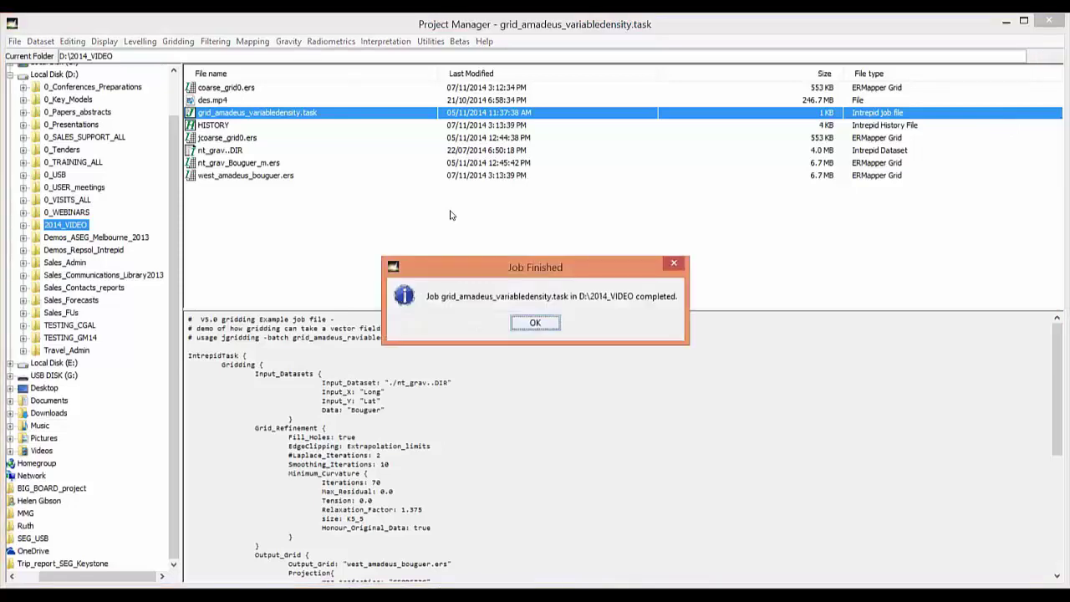
pyautogui.click(534, 323)
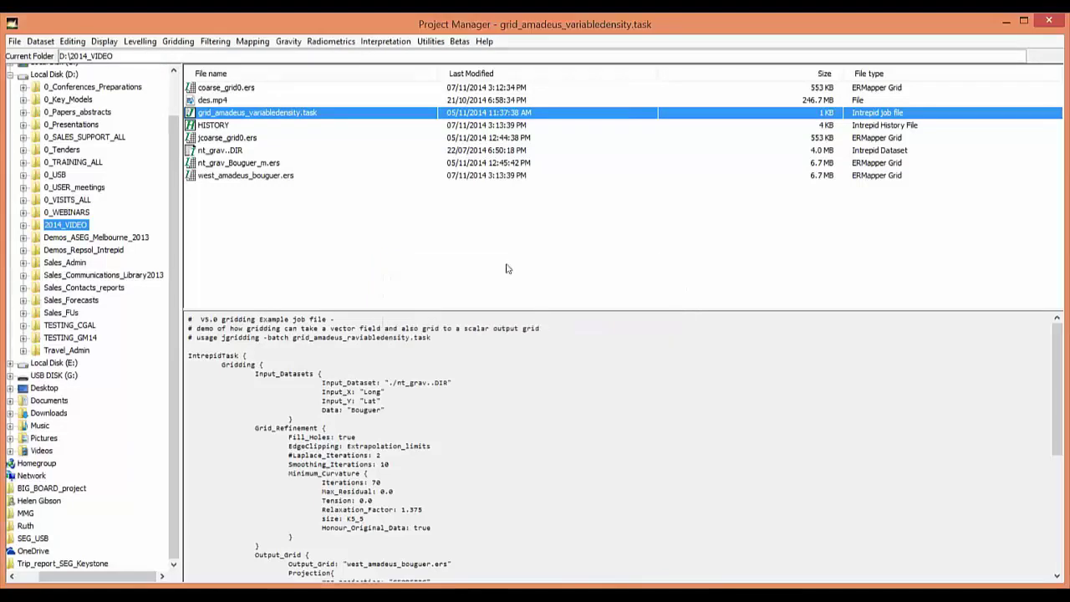
# Compare the histogram of west_amadeus_bouguer.ers with that of nt_grav_Bouguer_m.ers.
pyautogui.click(256, 176)
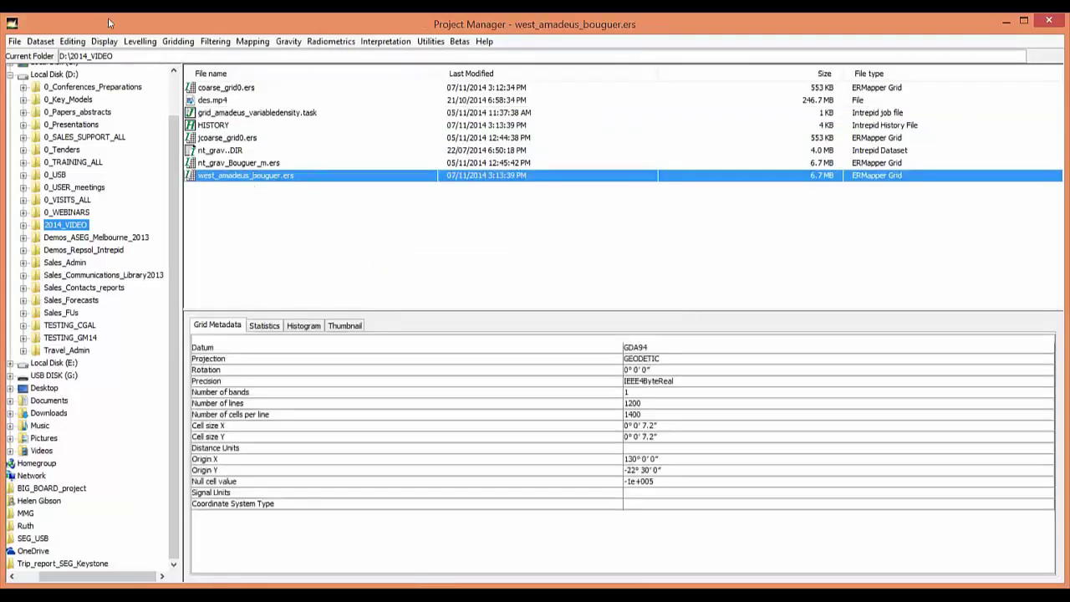
pyautogui.click(304, 327)
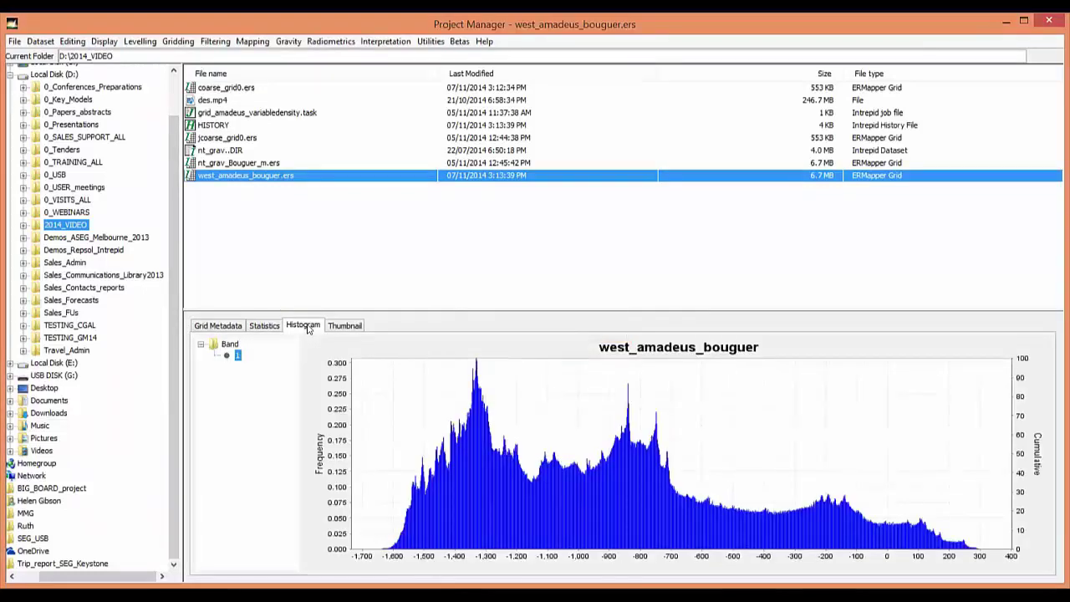
pyautogui.click(257, 164)
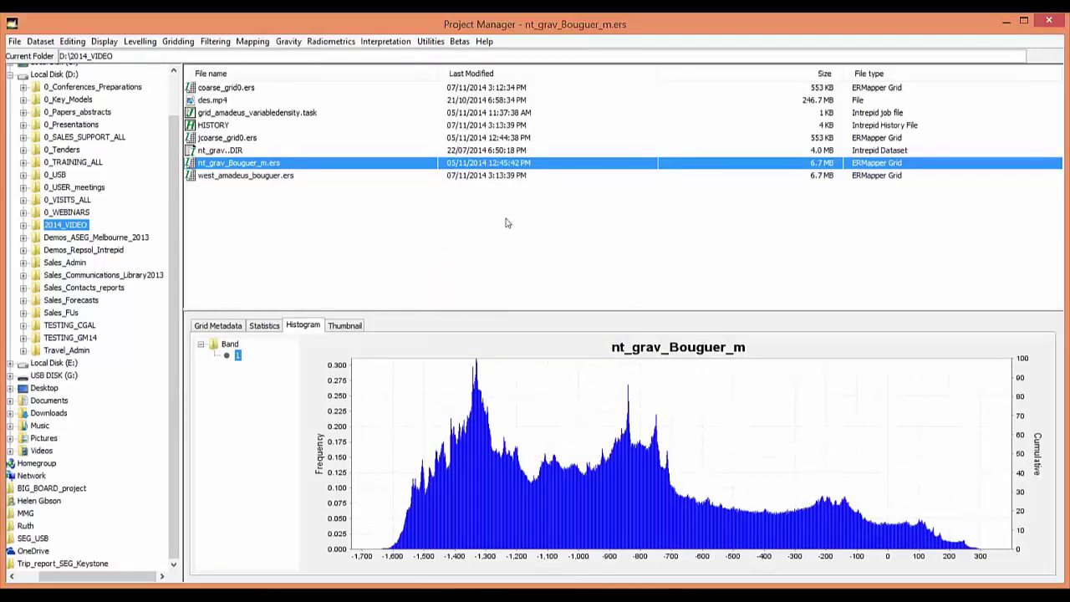
# Compare the thumbnails of nt_grav_Bouguer_m.ers and west_amadeus_bouguer.ers.
pyautogui.click(351, 326)
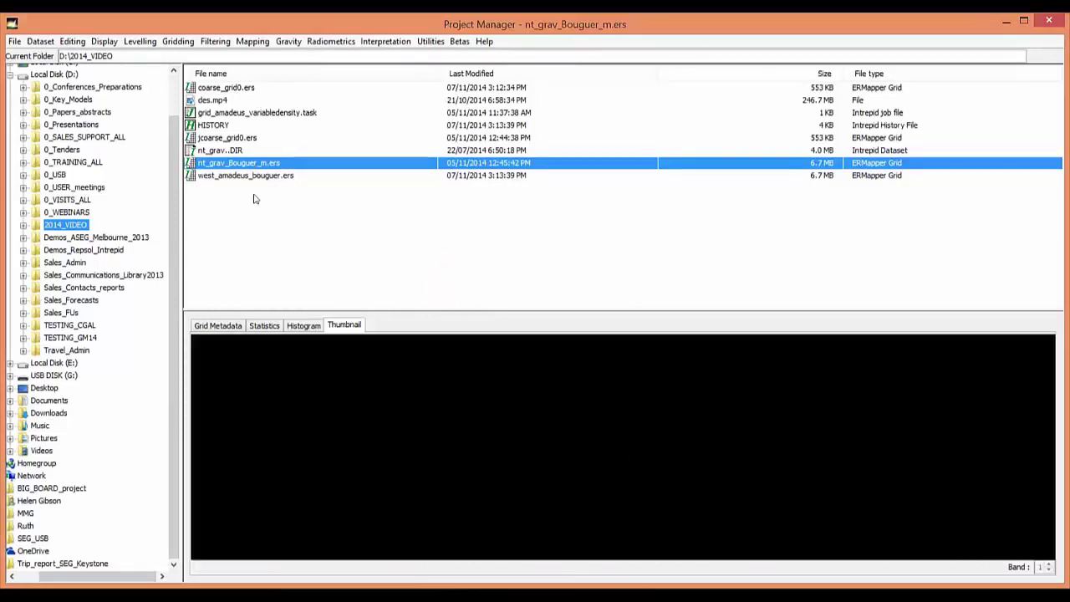
pyautogui.click(240, 177)
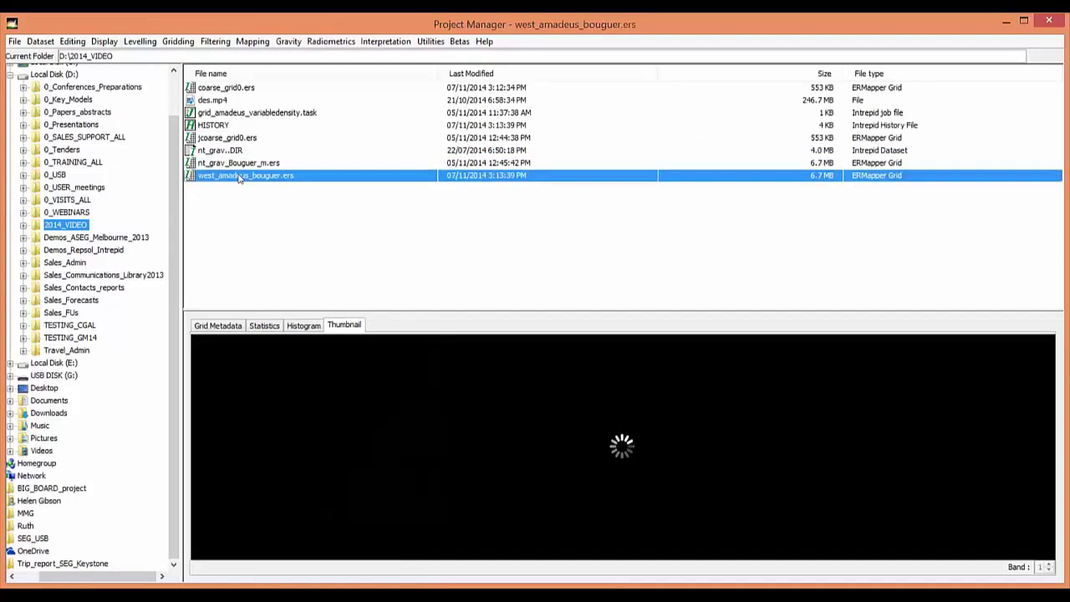
pyautogui.click(234, 163)
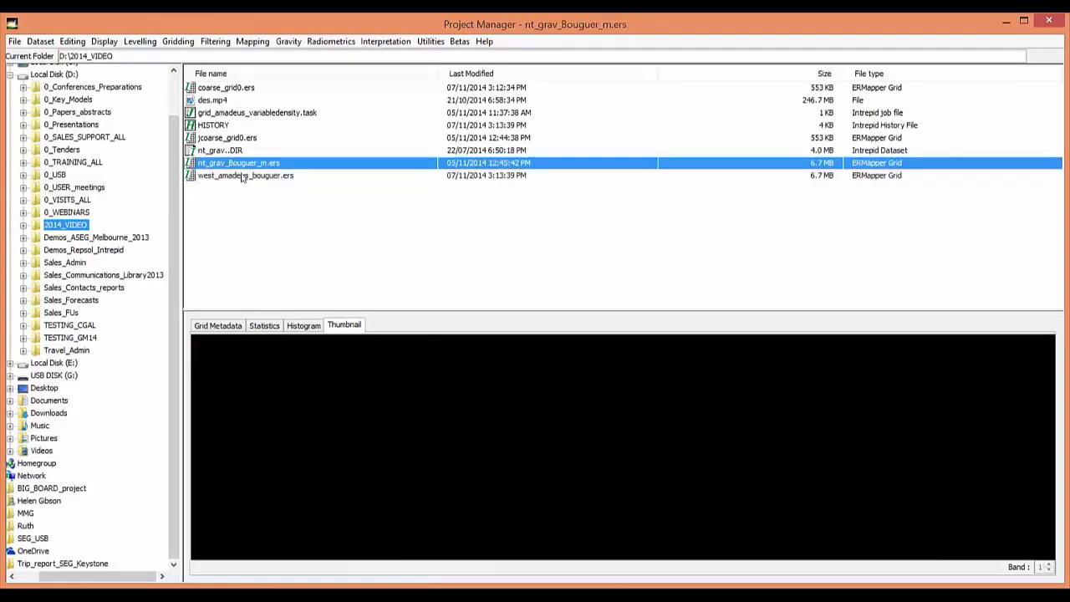
pyautogui.click(244, 177)
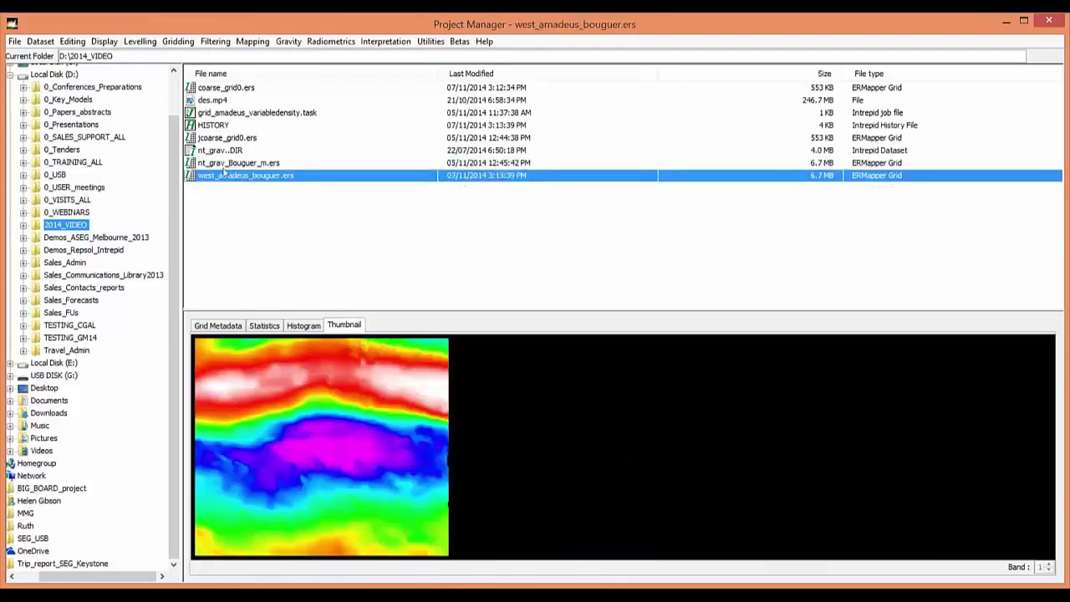
# Open west_amadeus_bouguer.ers in the Intrepid Visualisation tool and widen its window to enlarge the map.
pyautogui.click(73, 41)
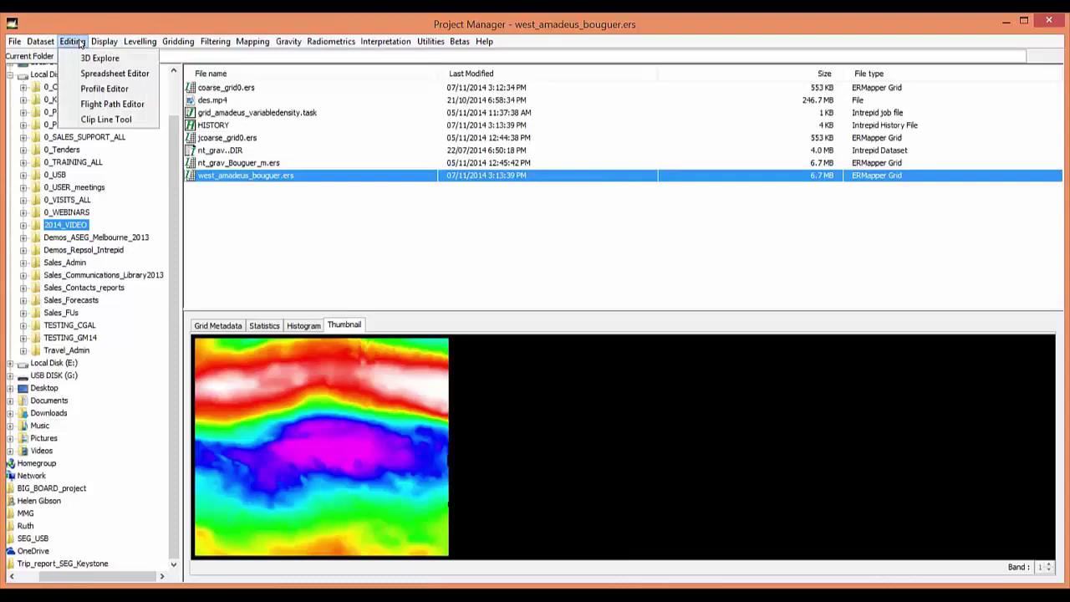
pyautogui.moveTo(104, 41)
pyautogui.click(141, 72)
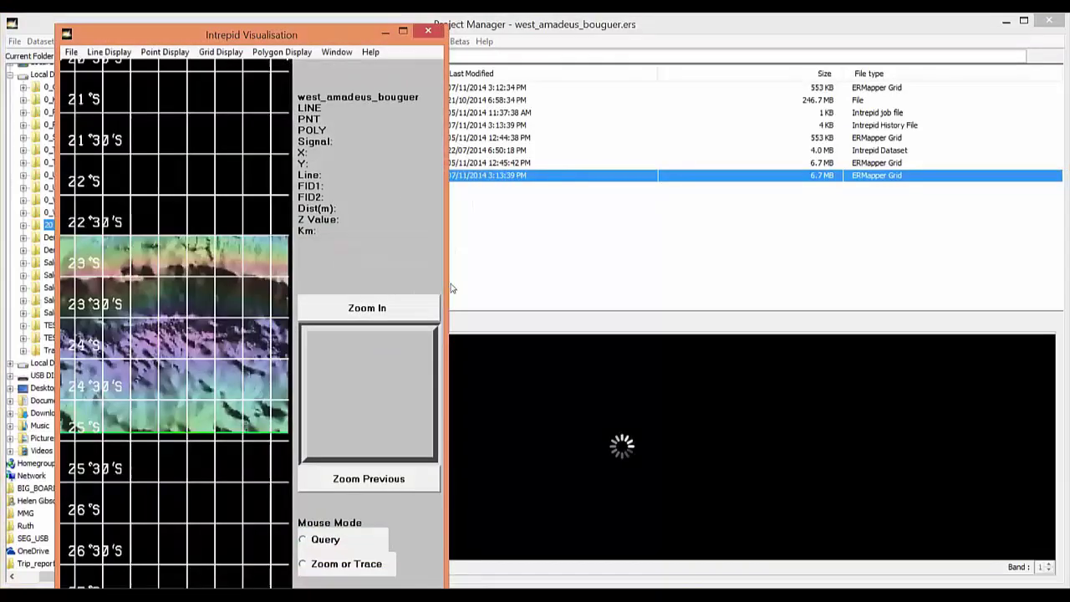
pyautogui.moveTo(450, 287); pyautogui.dragTo(868, 334)
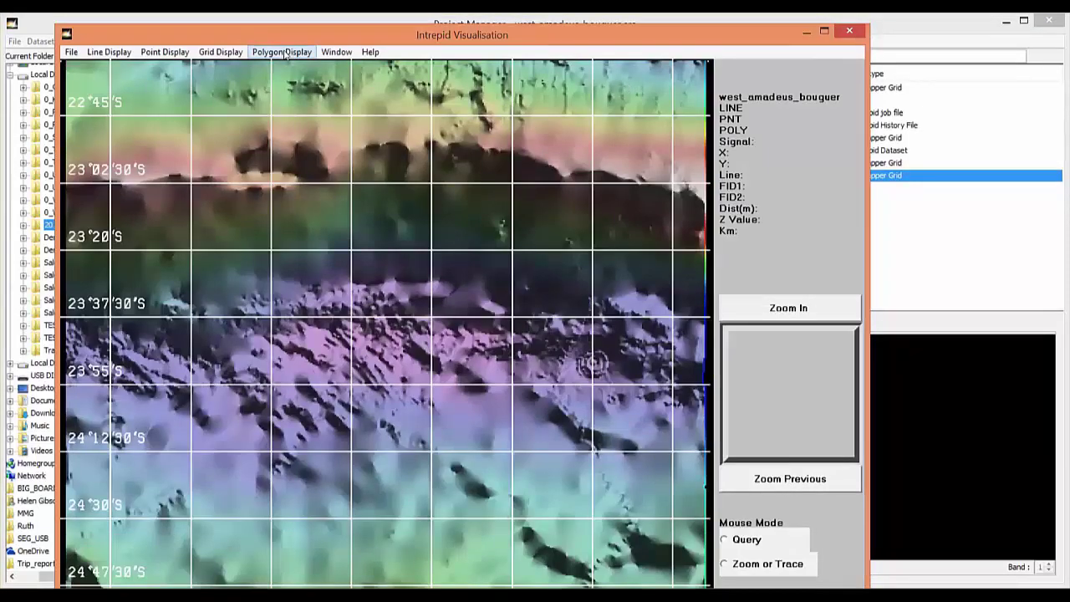
# Switch the grid display from sun angle drape to pseudocolour, keeping the default low and high clip values.
pyautogui.click(240, 56)
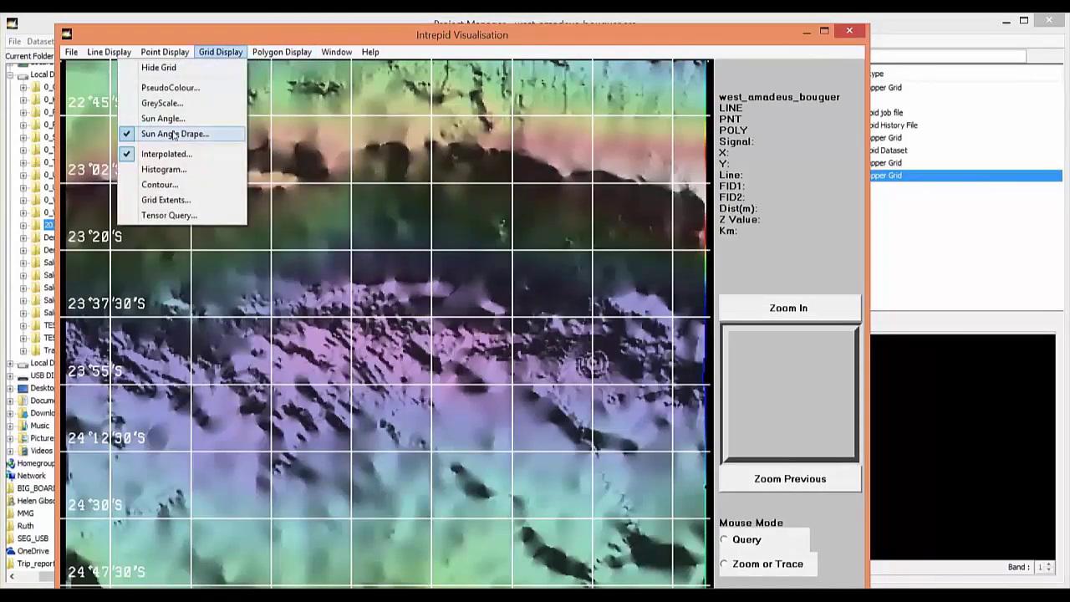
pyautogui.moveTo(177, 55)
pyautogui.moveTo(216, 53)
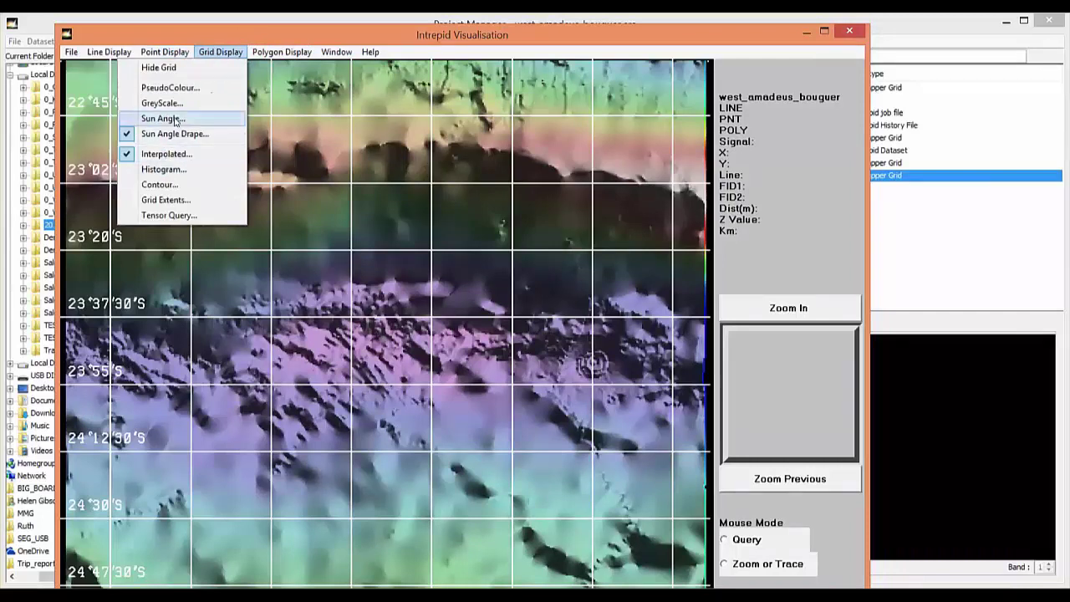
pyautogui.click(171, 88)
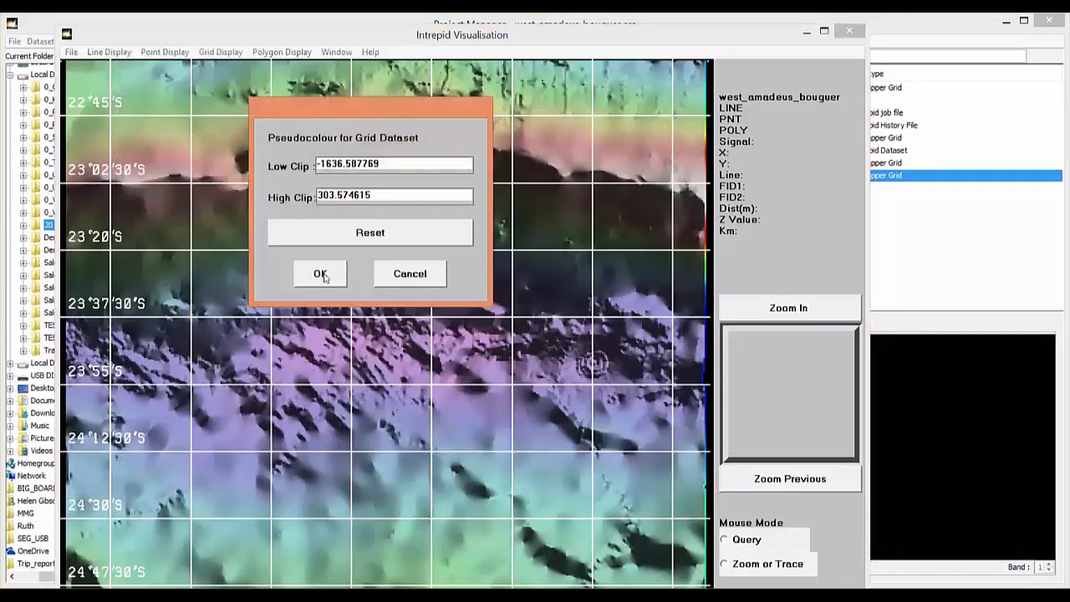
pyautogui.click(320, 273)
# Apply a histogram stretch with the default options to the pseudocolour grid, then close the visualisation window.
pyautogui.click(220, 51)
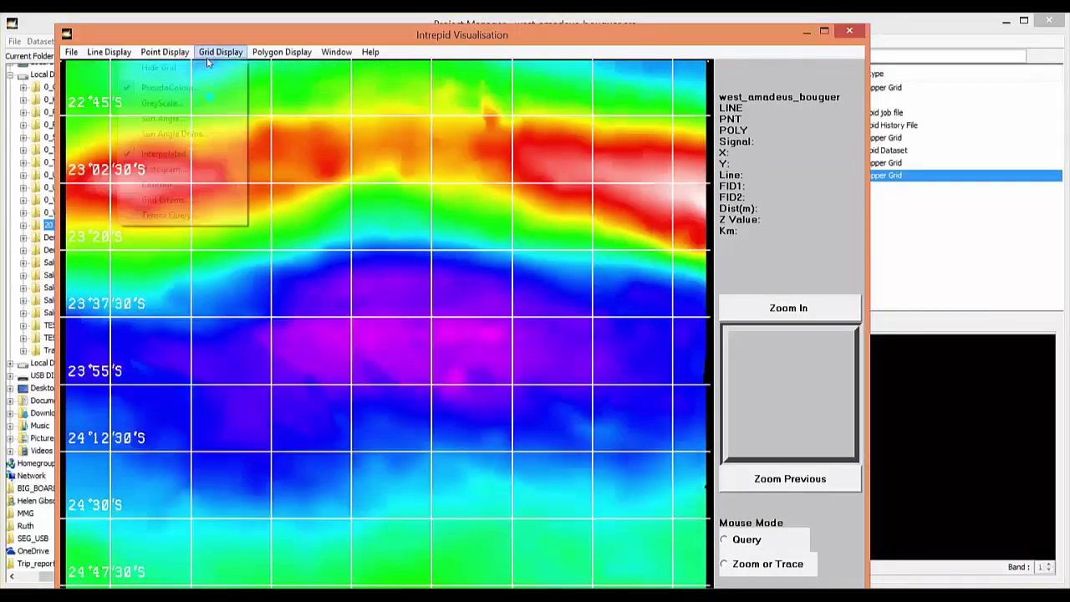
pyautogui.click(166, 154)
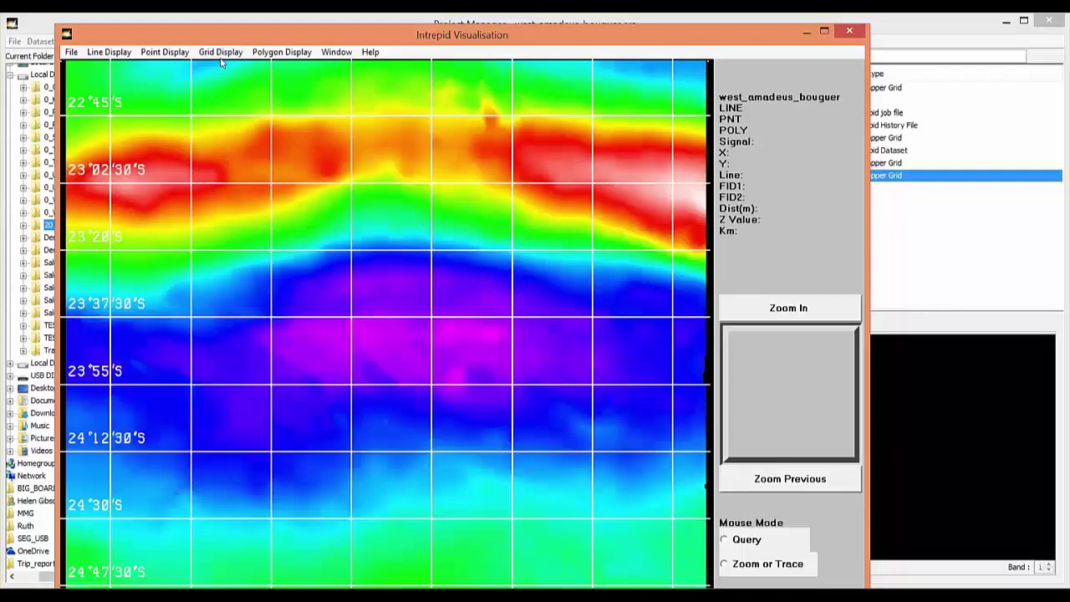
pyautogui.click(220, 52)
pyautogui.click(163, 168)
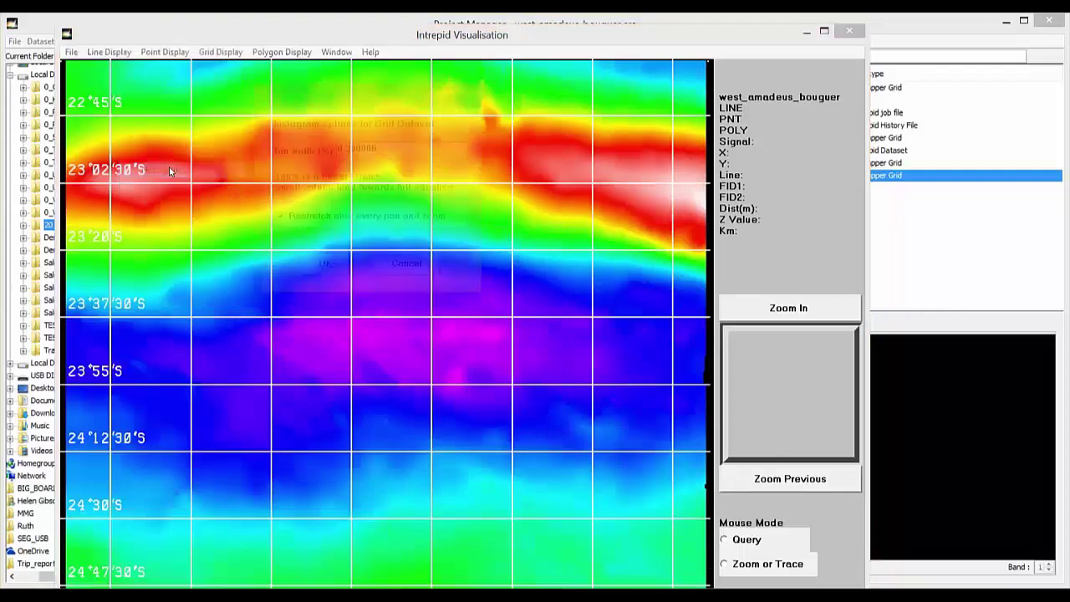
pyautogui.click(334, 279)
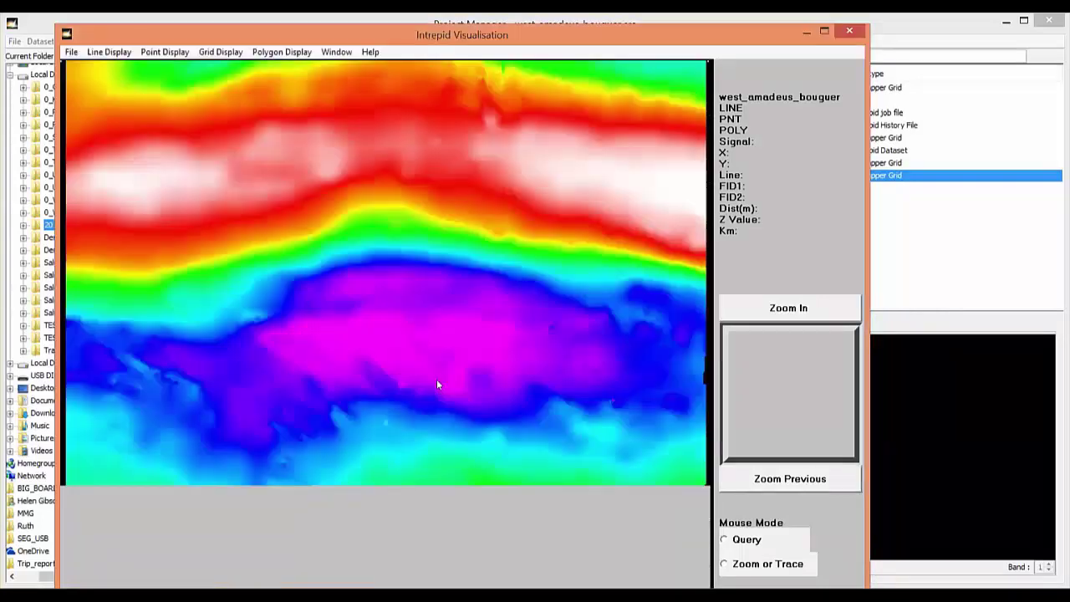
pyautogui.click(849, 31)
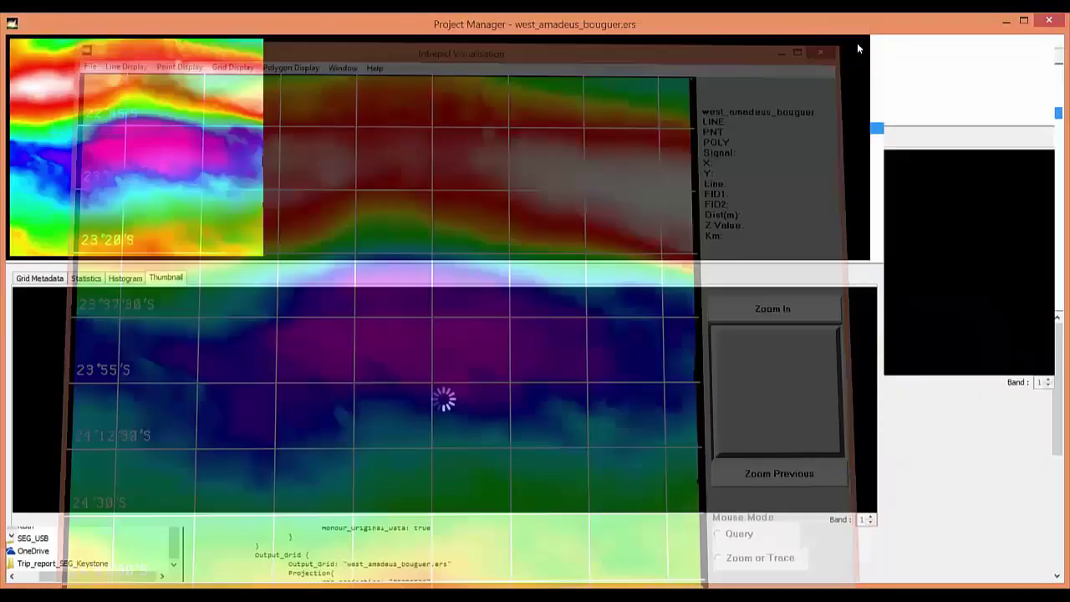